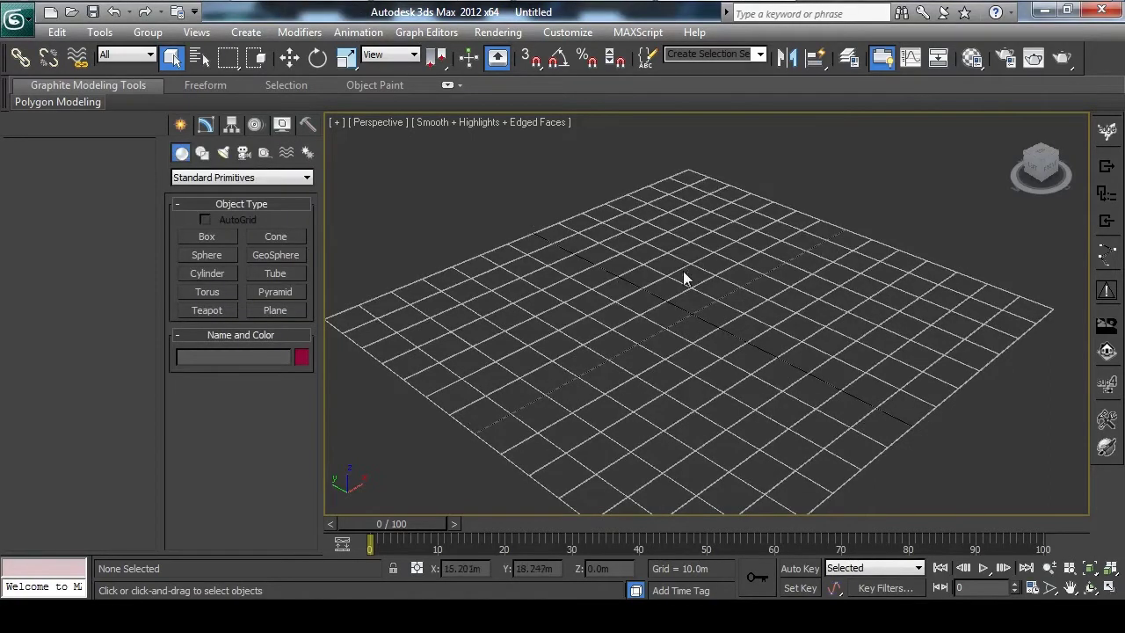
Create a box primitive freehand on the grid, spanning the middle of the Perspective view
right_click(673, 284)
click(703, 226)
drag(545, 323, 830, 310)
click(831, 228)
Move the box to the world origin by setting its absolute X and Y position to 0.0m
click(289, 57)
right_click(290, 57)
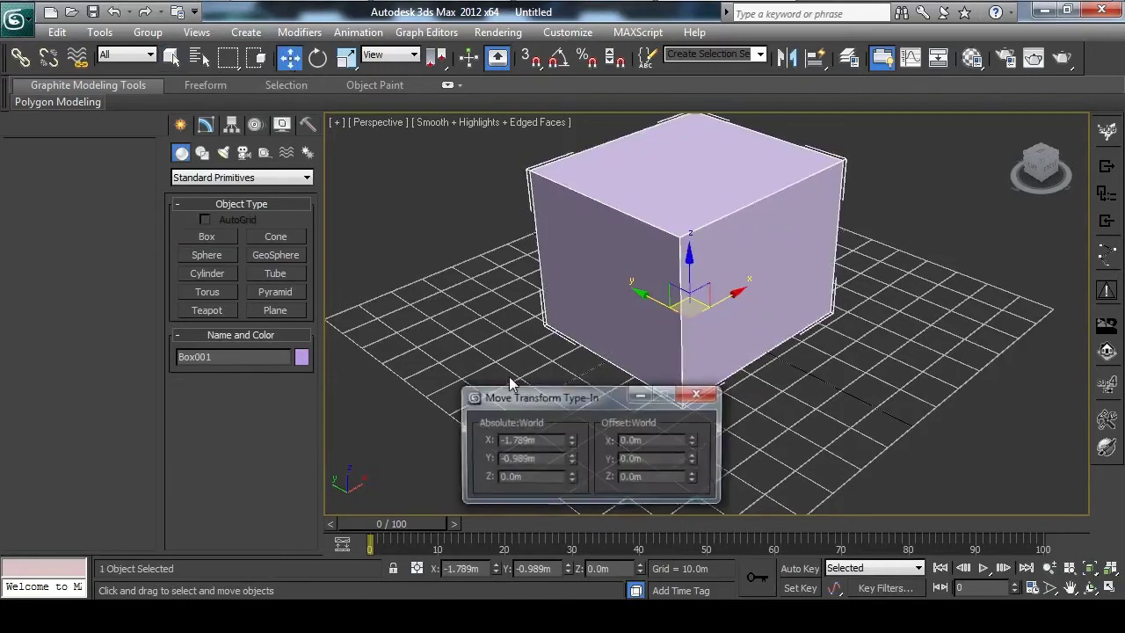
right_click(571, 458)
right_click(572, 440)
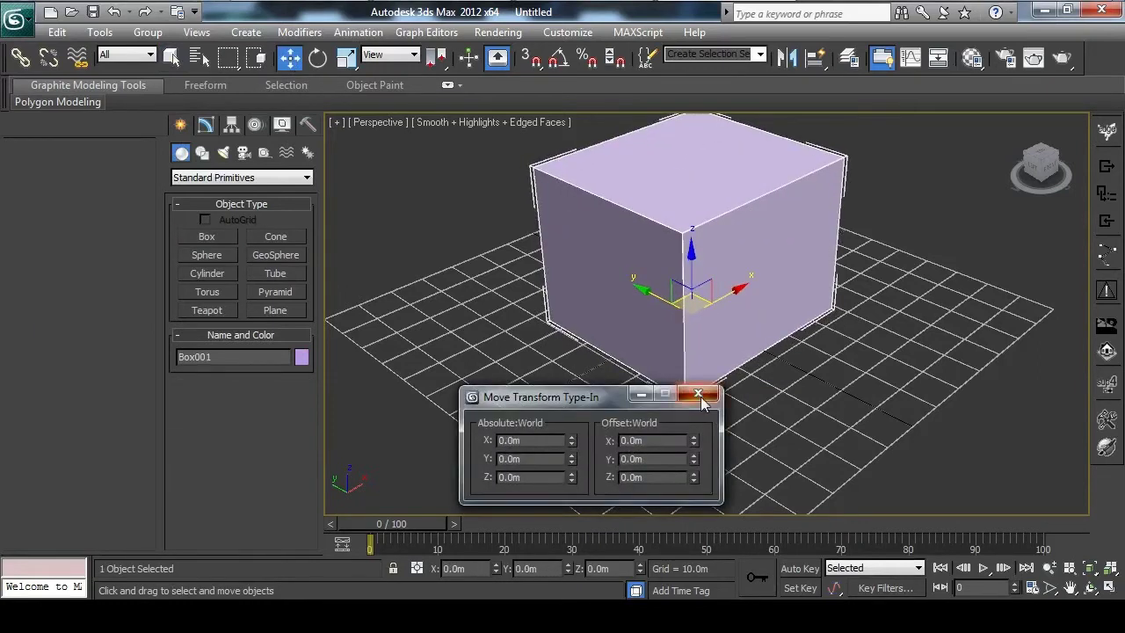
click(698, 392)
Set the box's length, width and height to 10 m each
click(205, 124)
double_click(275, 422)
text(10)
key(Tab)
text(10)
key(Tab)
text(10)
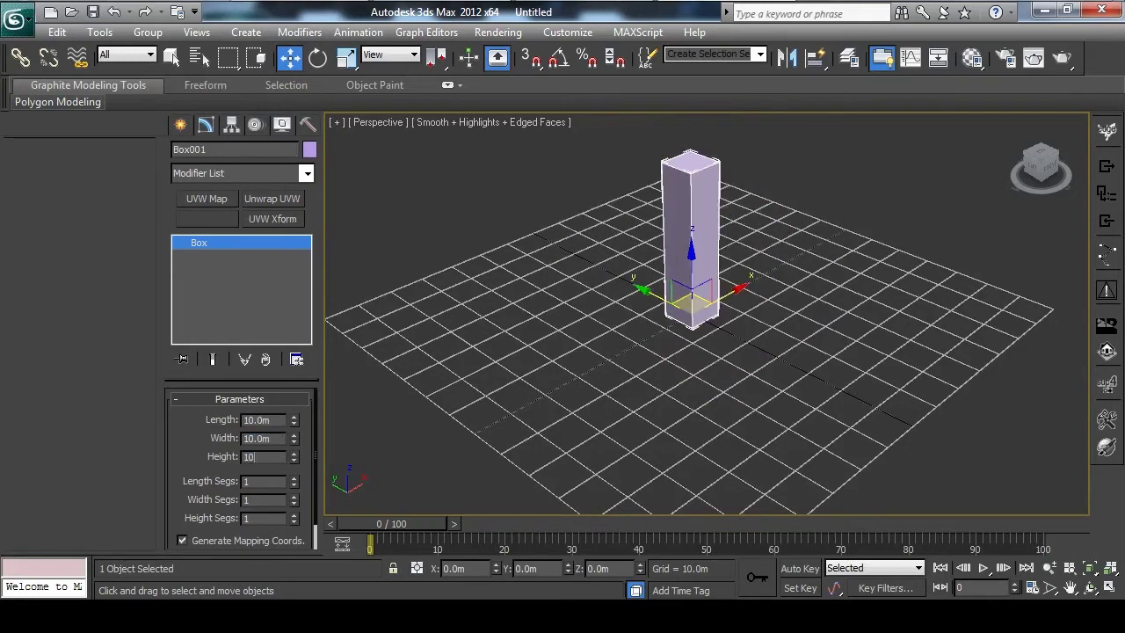
key(Tab)
key(z)
scroll(721, 311, down, 5)
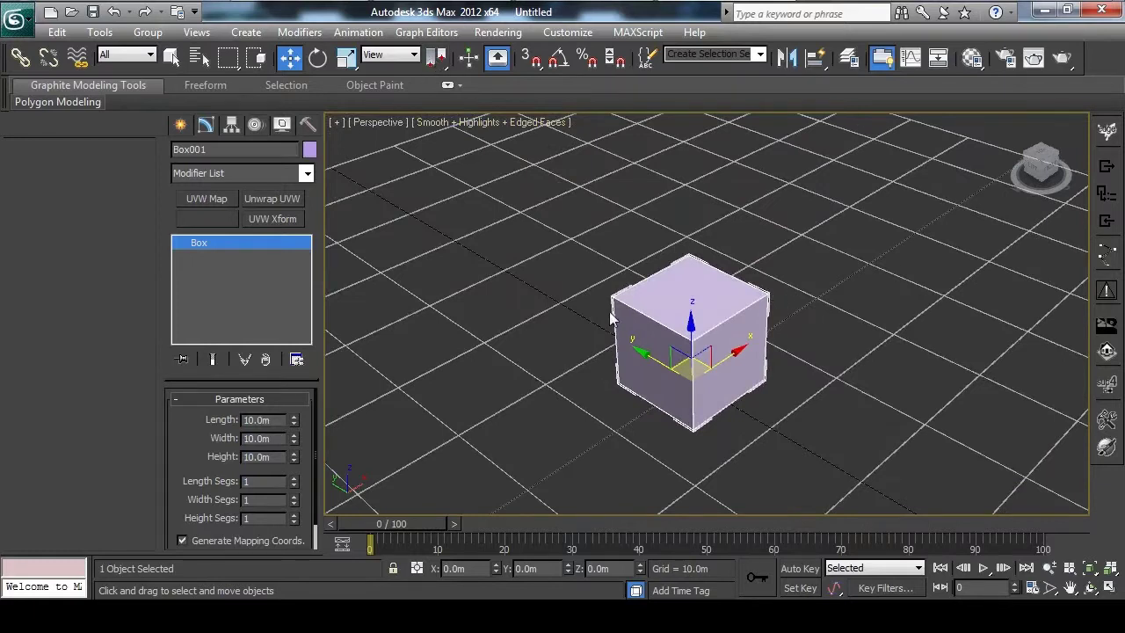
middle_drag(489, 243, 456, 233)
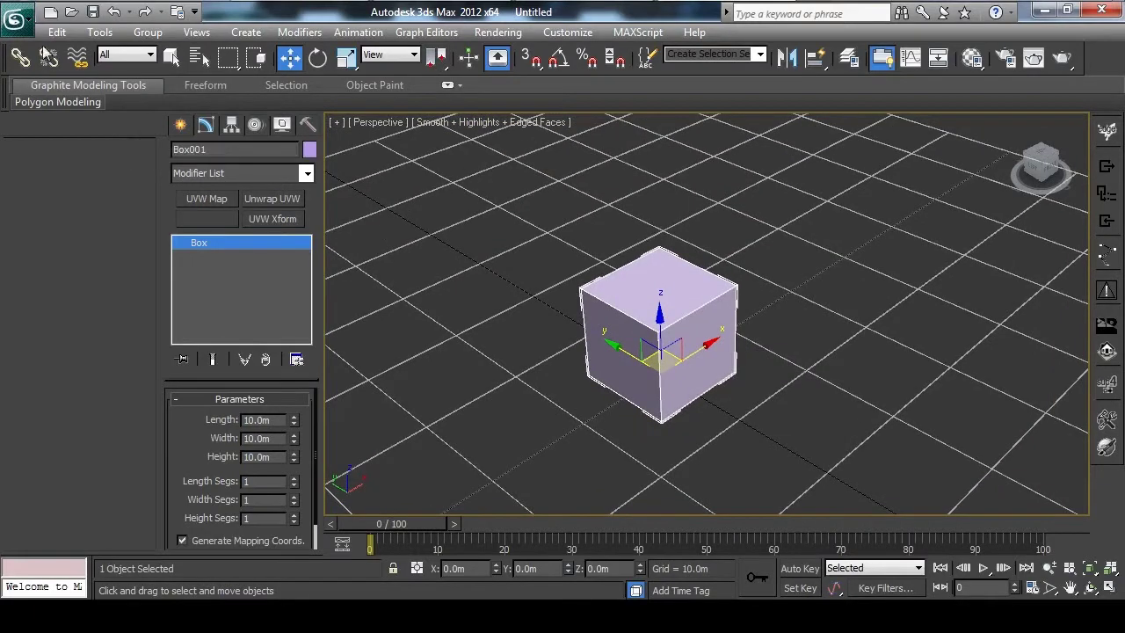
Save the scene as Box_Intro.max in the VaryHouseIntro folder of ModelsLibrary
click(18, 24)
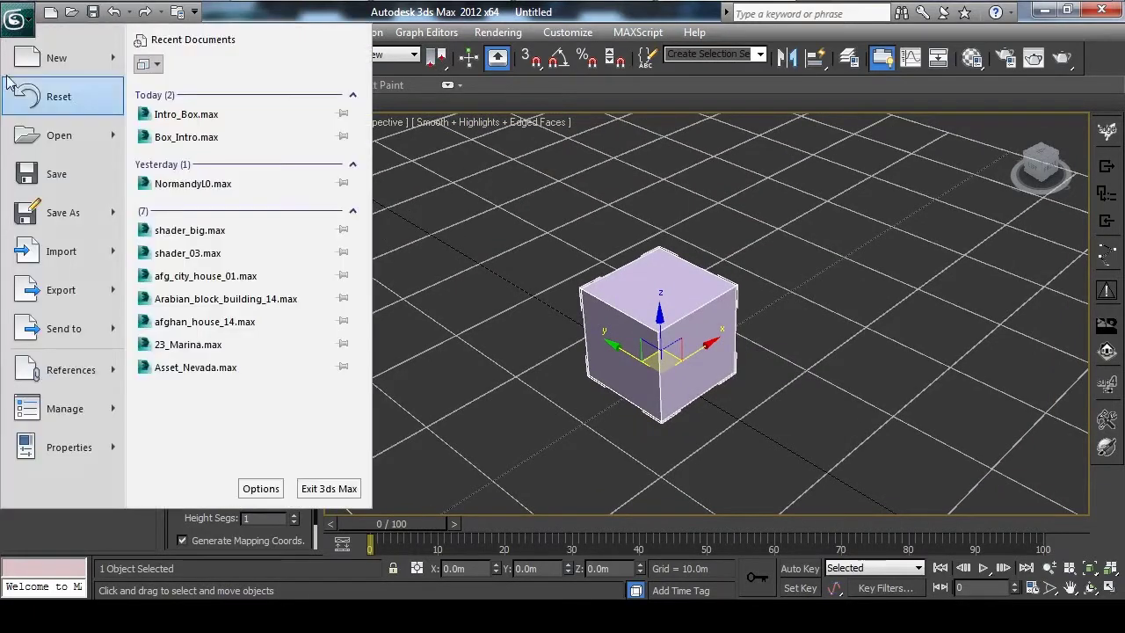
click(49, 216)
click(351, 72)
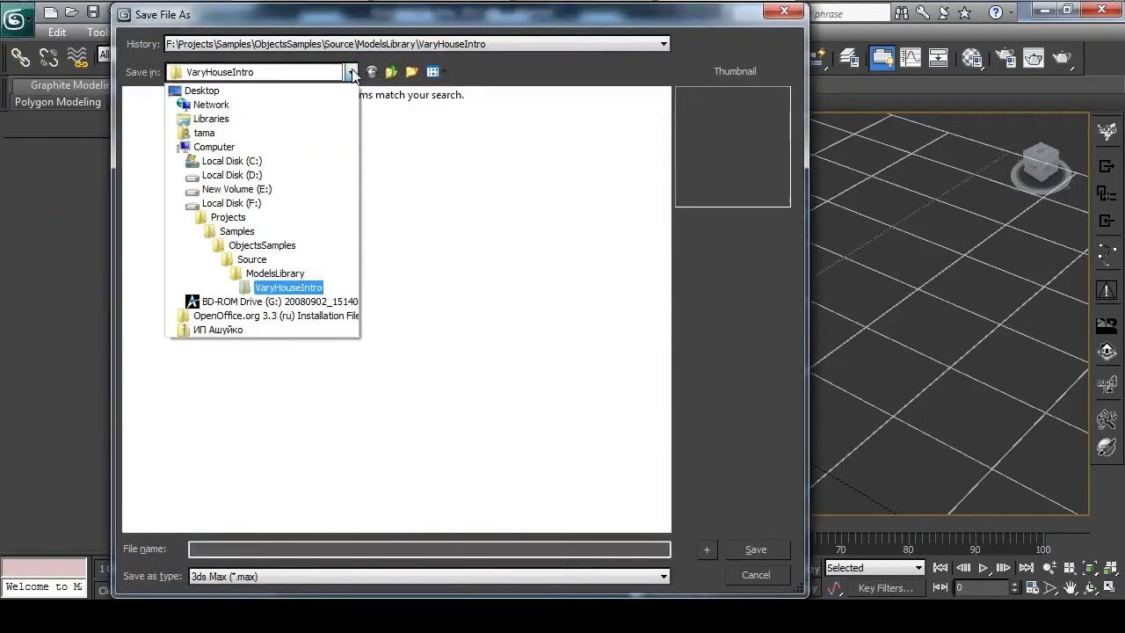
click(256, 256)
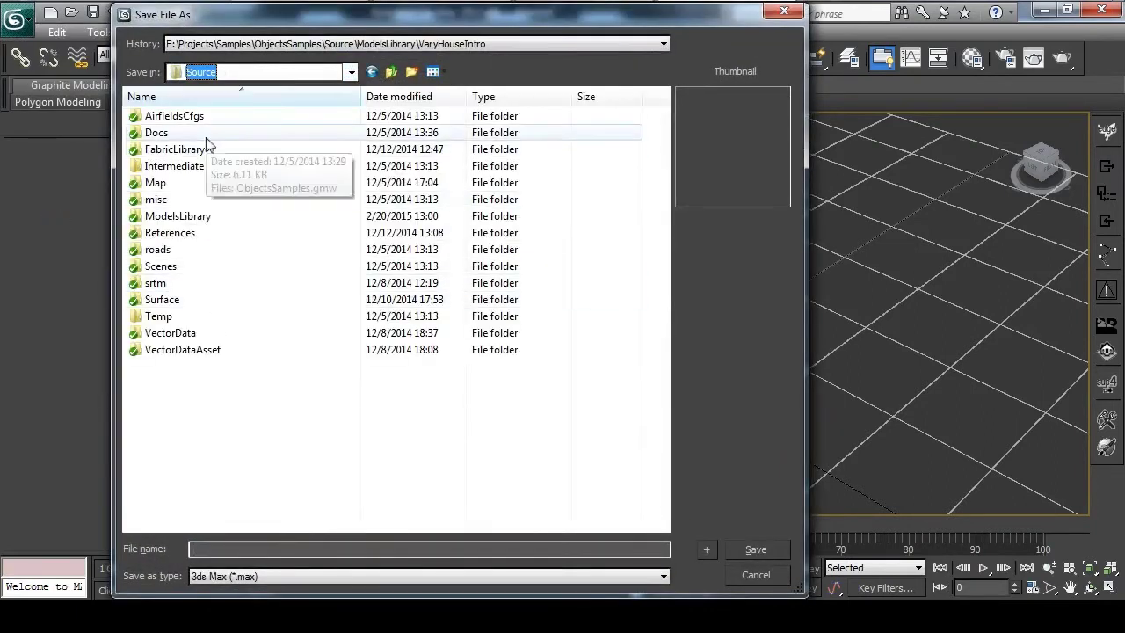
double_click(189, 219)
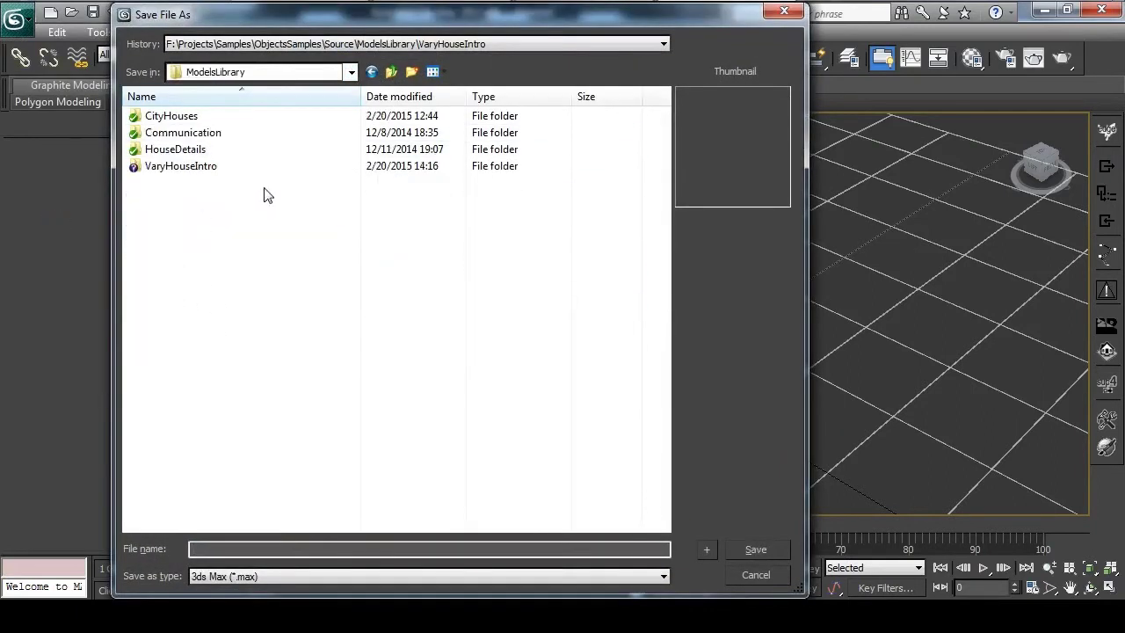
double_click(191, 168)
click(249, 550)
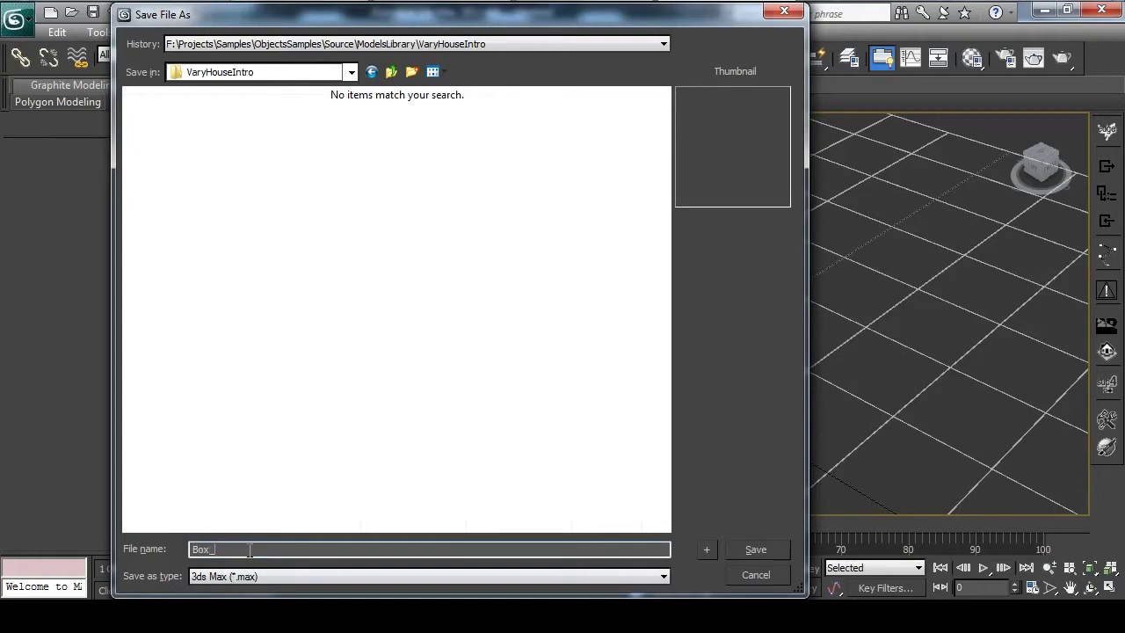
key(Return)
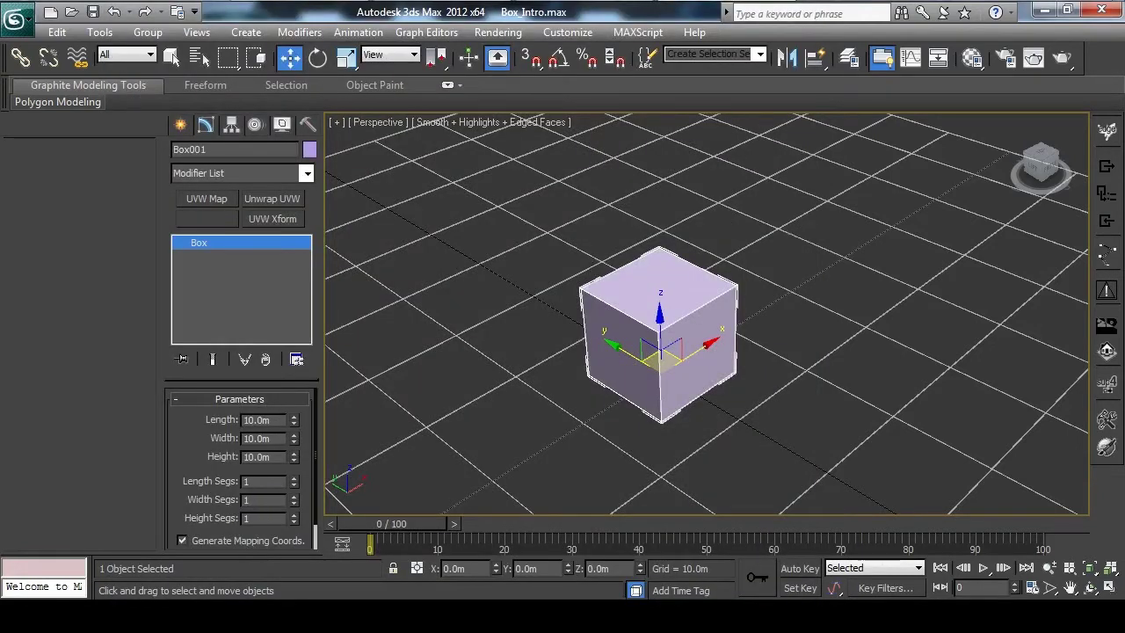
Convert the box to an Editable Poly
right_click(578, 300)
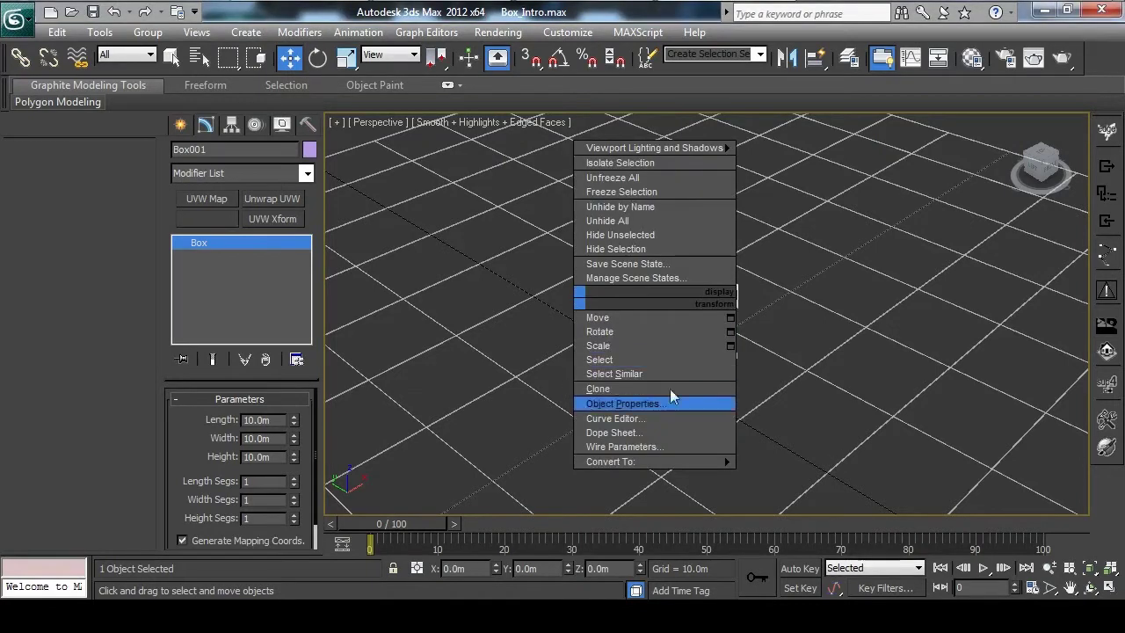
mouse_move(676, 463)
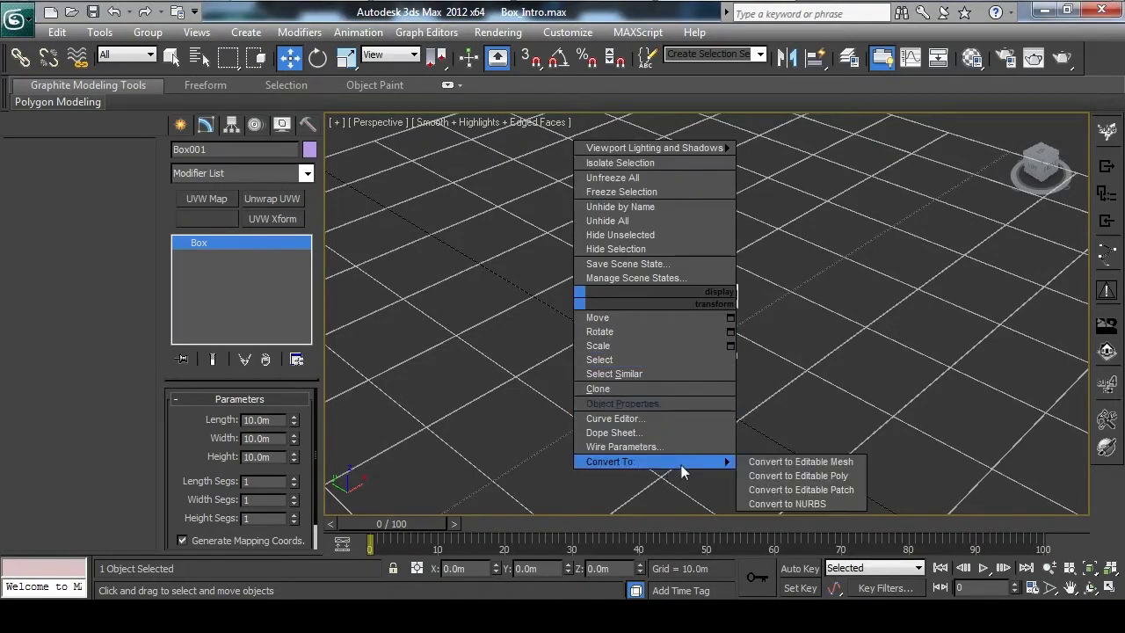
click(839, 476)
Select all polygons of the box, examine their Material ID settings, and leave polygon editing with nothing selected
key(4)
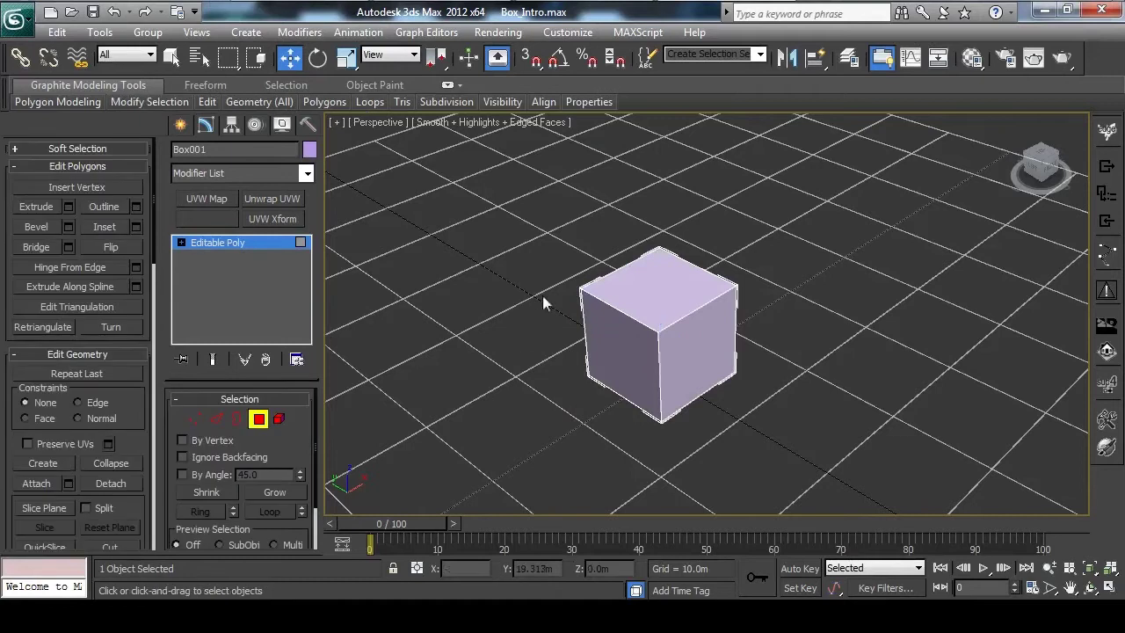
key(ctrl+a)
drag(150, 446, 144, 84)
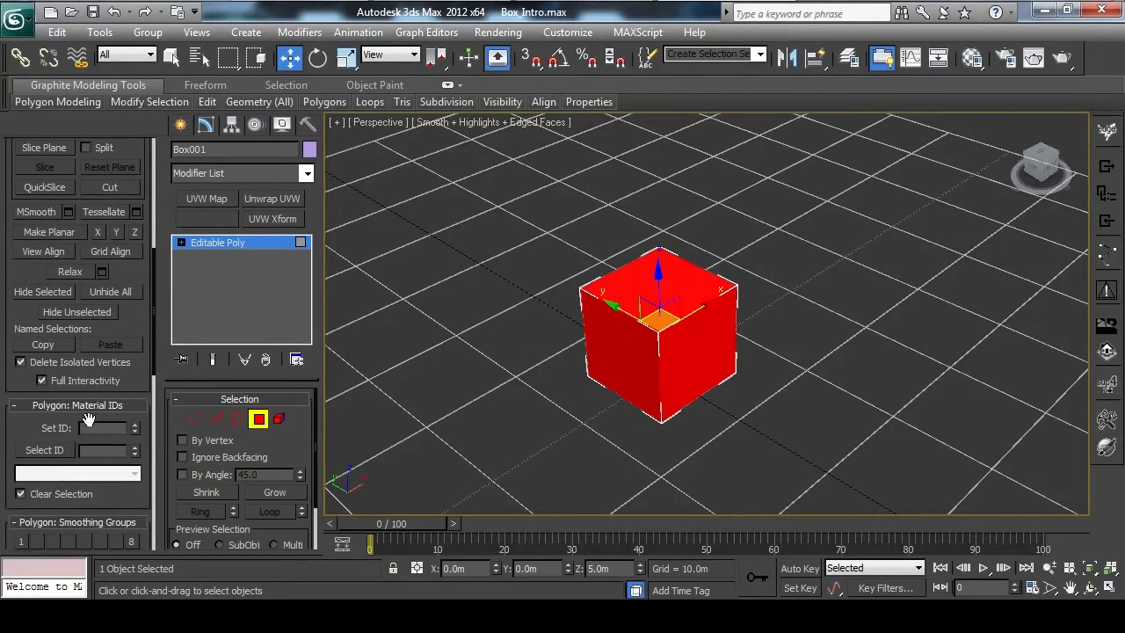
click(259, 419)
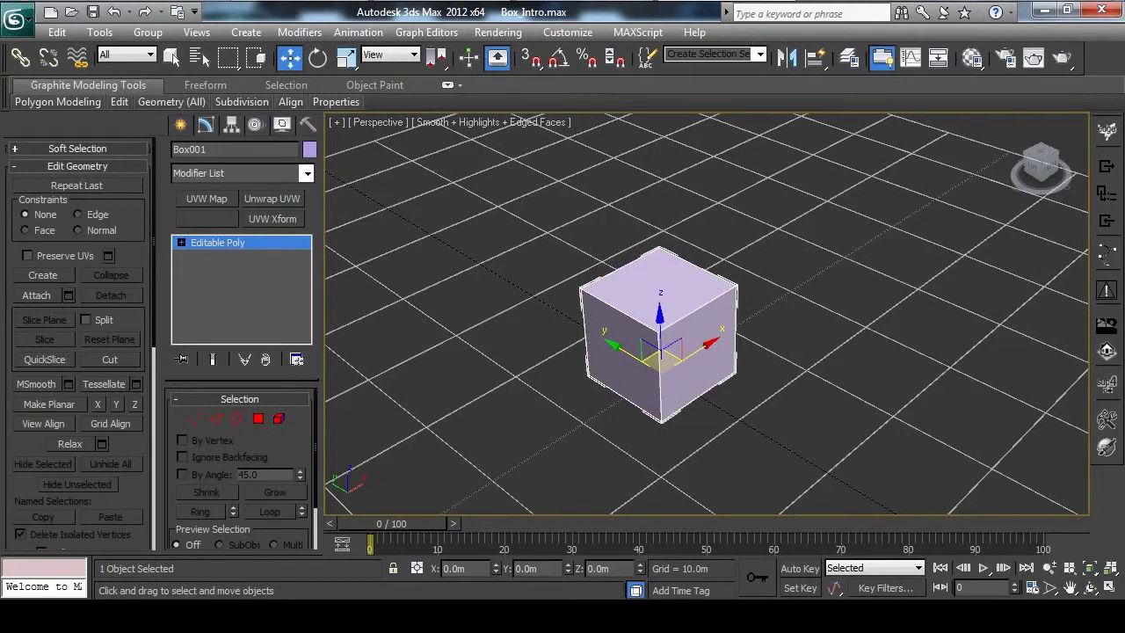
click(829, 251)
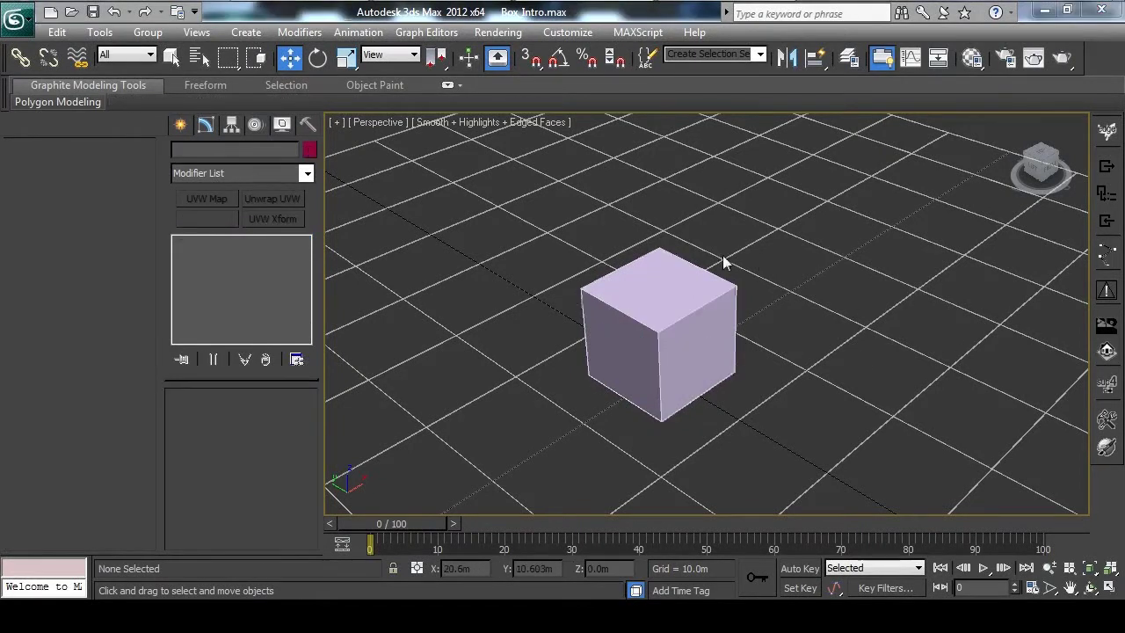
Assign the 02 - Default material to the box
click(666, 303)
key(m)
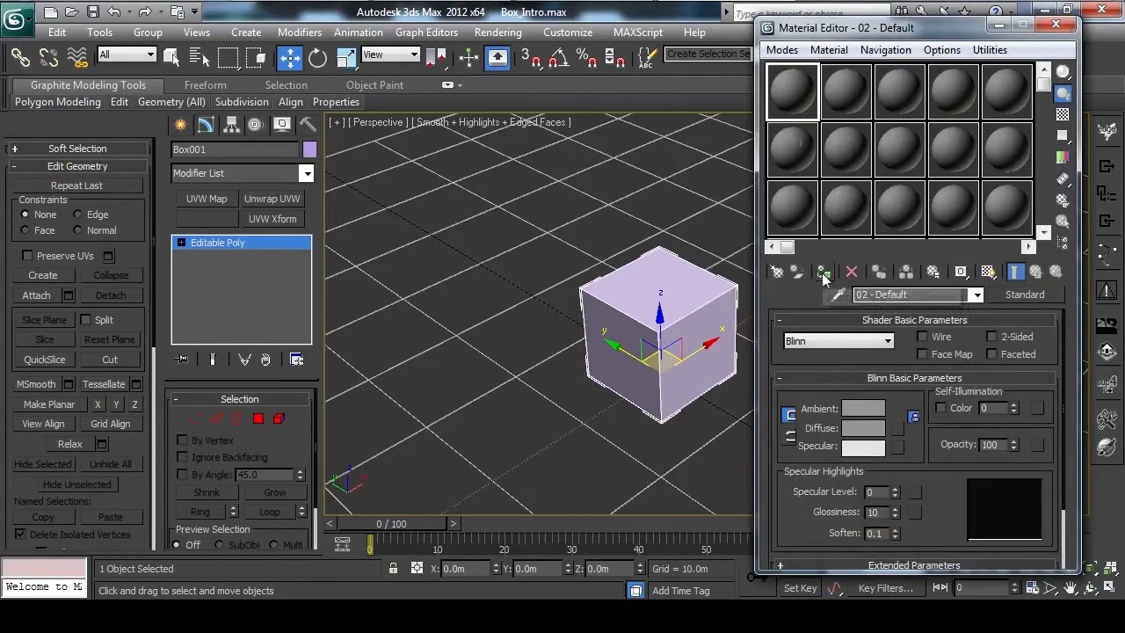
click(823, 274)
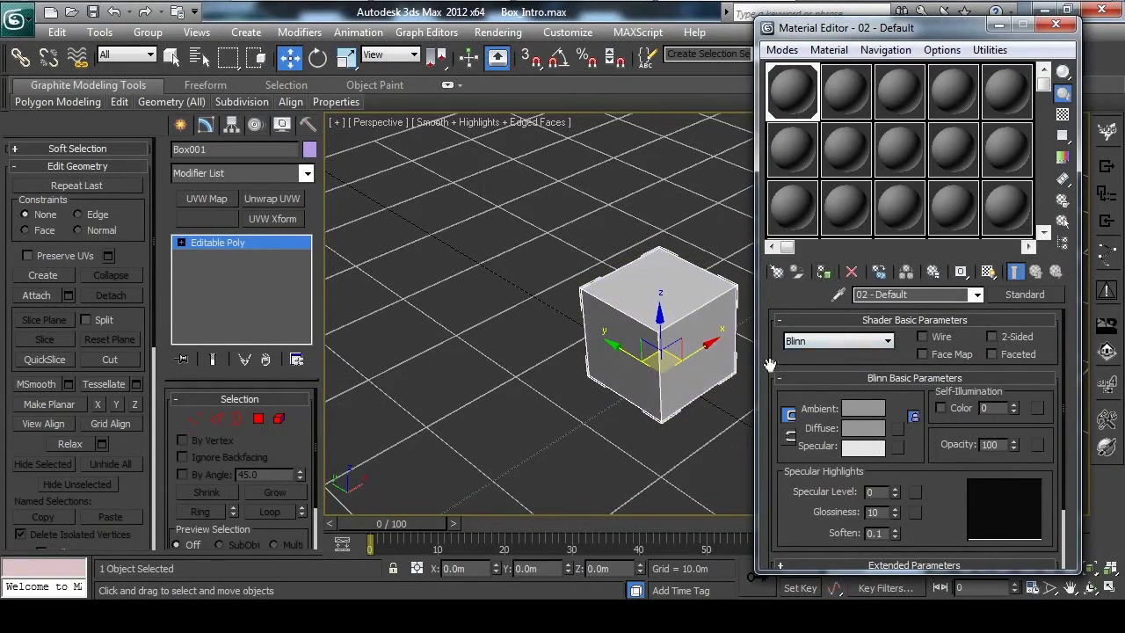
Assign a Composite map to the Diffuse Color slot of the 02 - Default material
drag(770, 364, 766, 167)
click(908, 525)
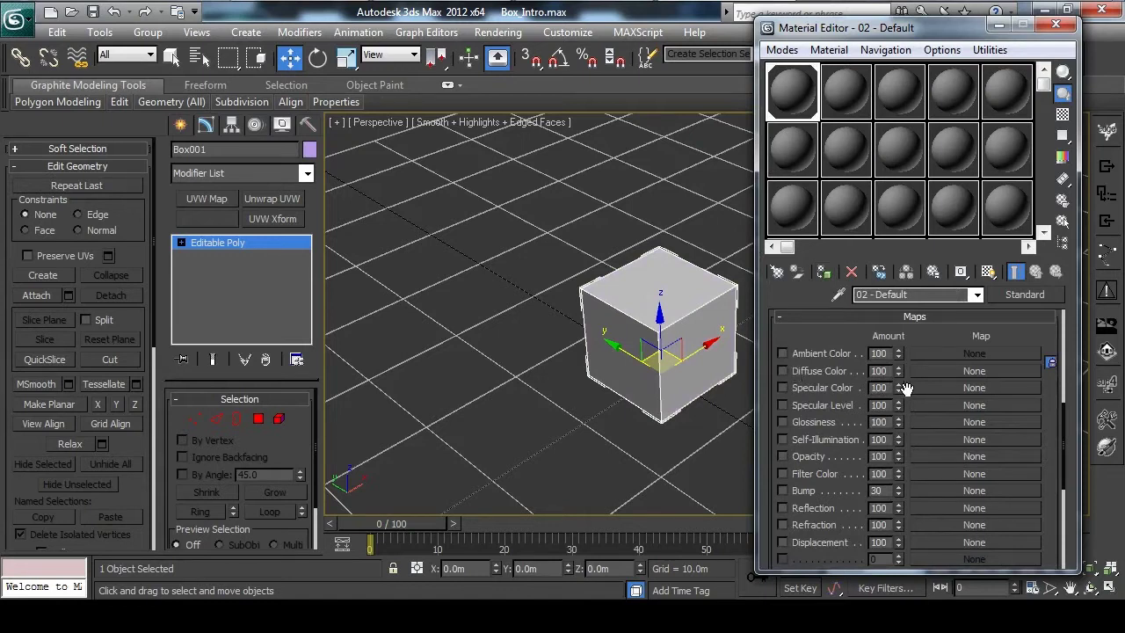
click(957, 372)
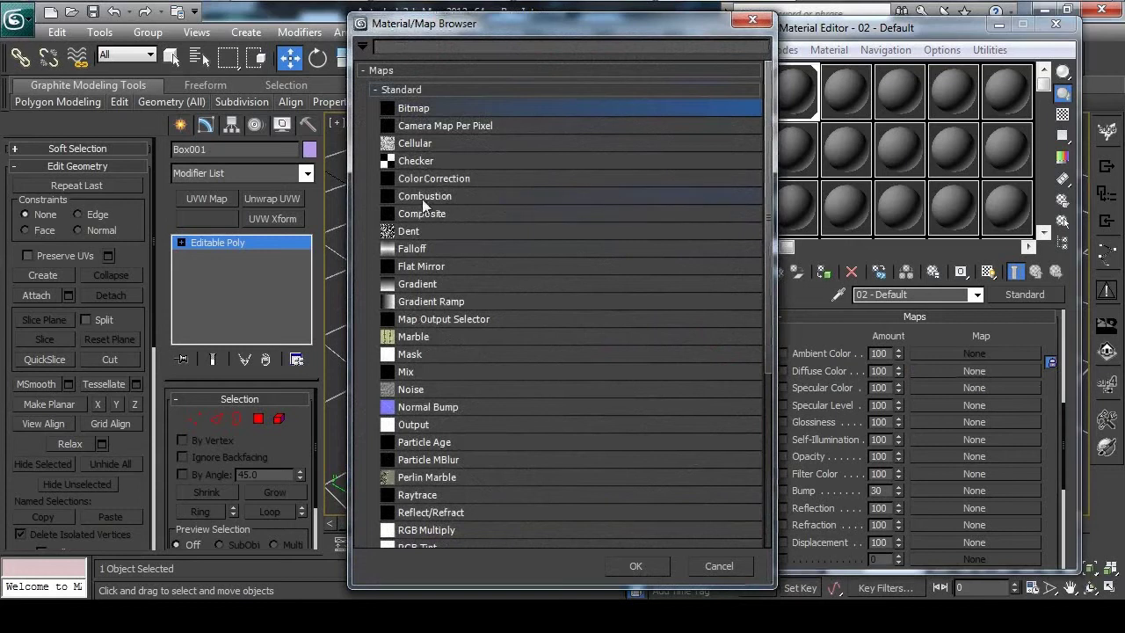
double_click(436, 215)
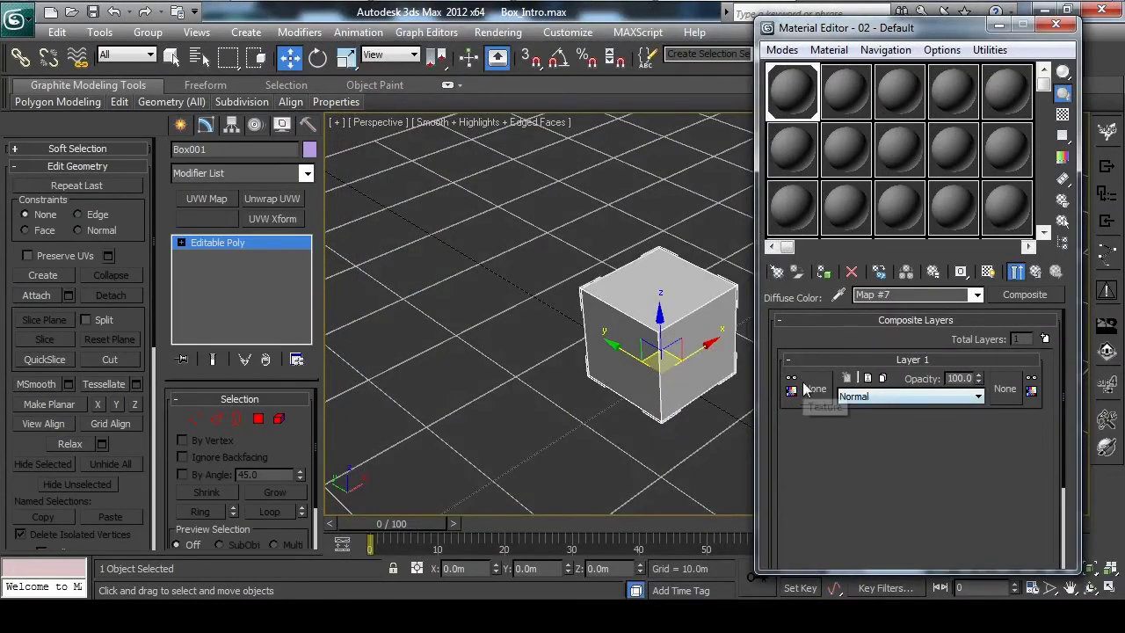
Add three more layers to the Composite map for a total of four
click(1044, 340)
click(1044, 339)
click(1044, 340)
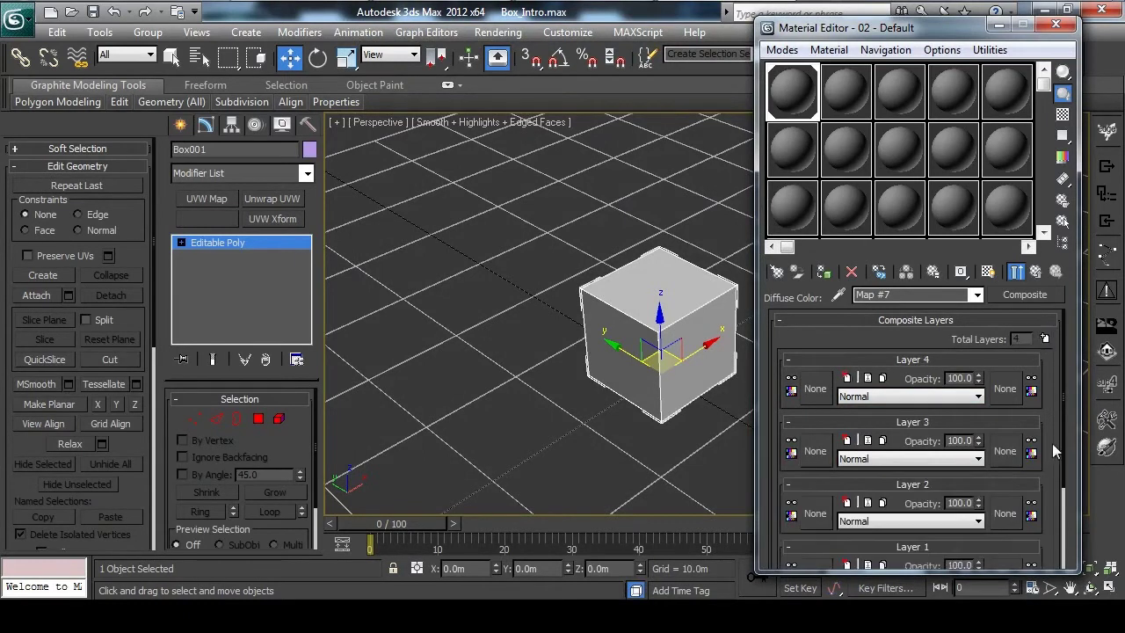
Load the Color_intro.bmp bitmap as the texture of Layer 1 and return to the Composite map level
scroll(1065, 367, down, 2)
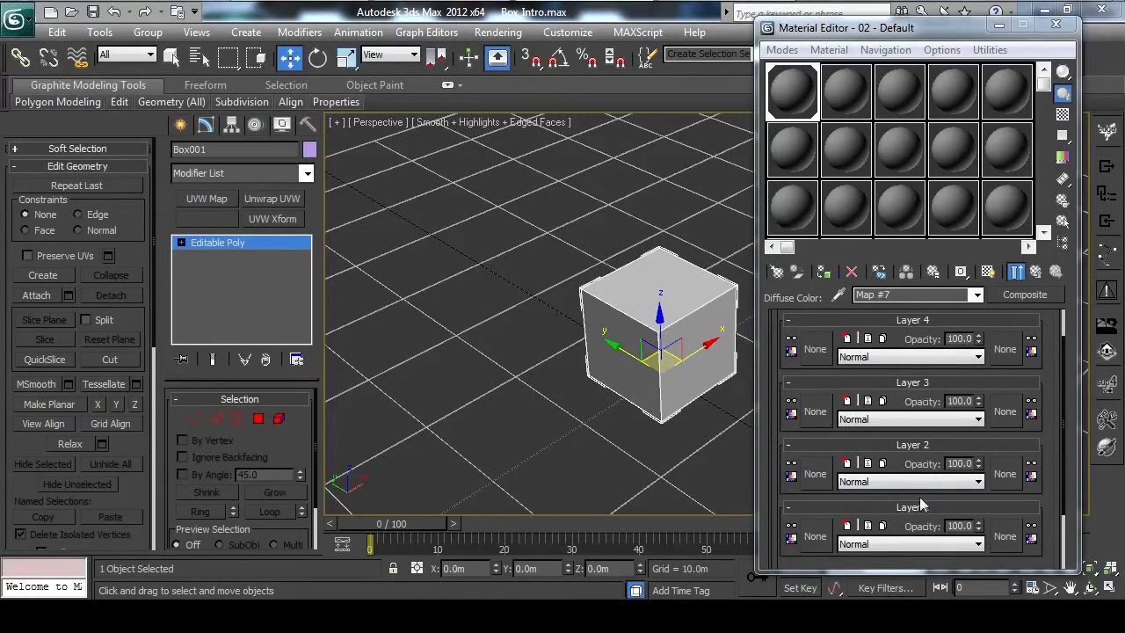
click(816, 534)
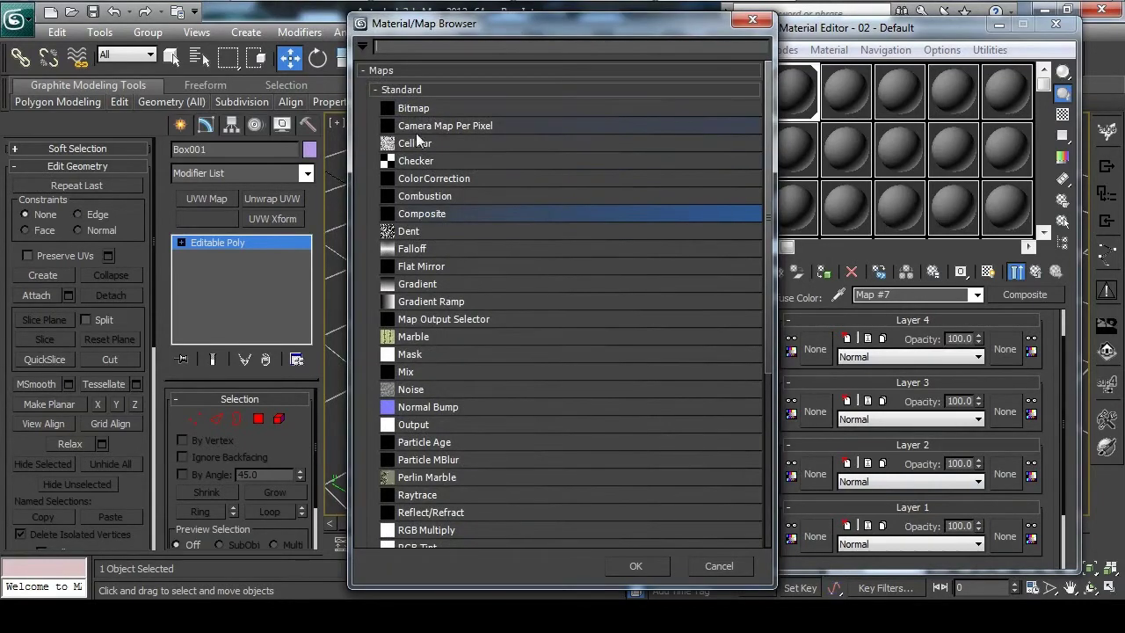
double_click(435, 110)
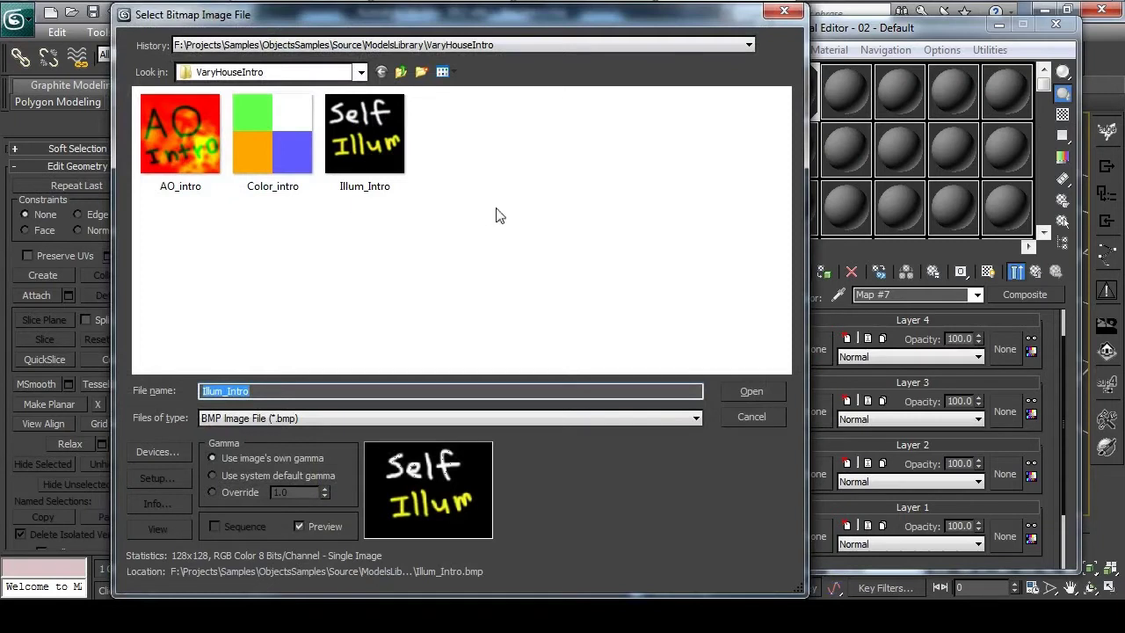
double_click(273, 163)
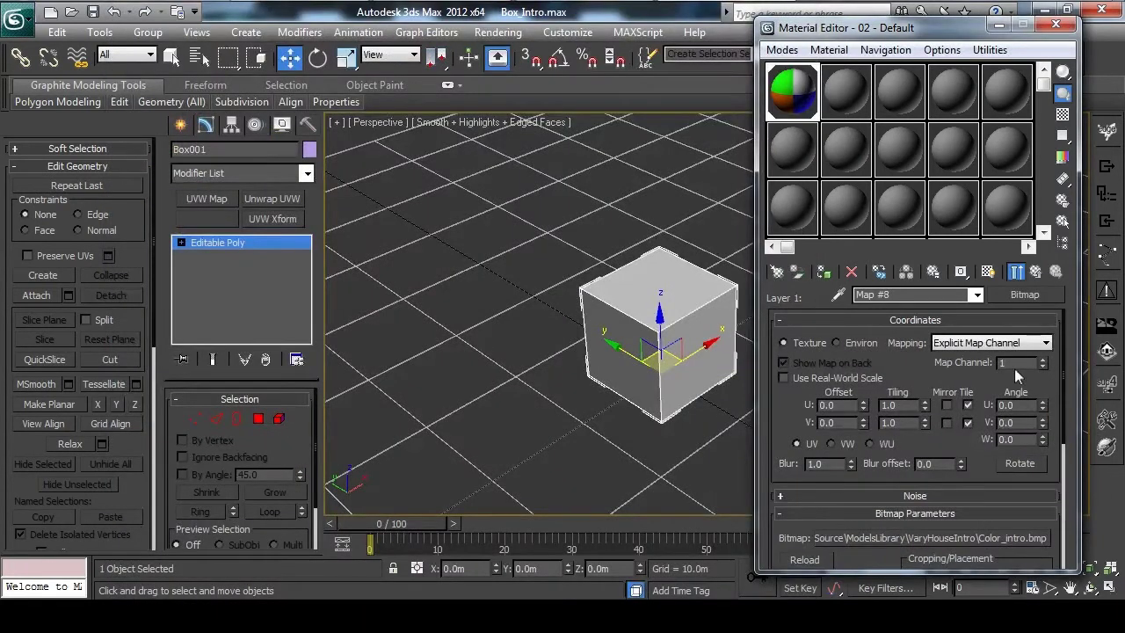
click(1015, 274)
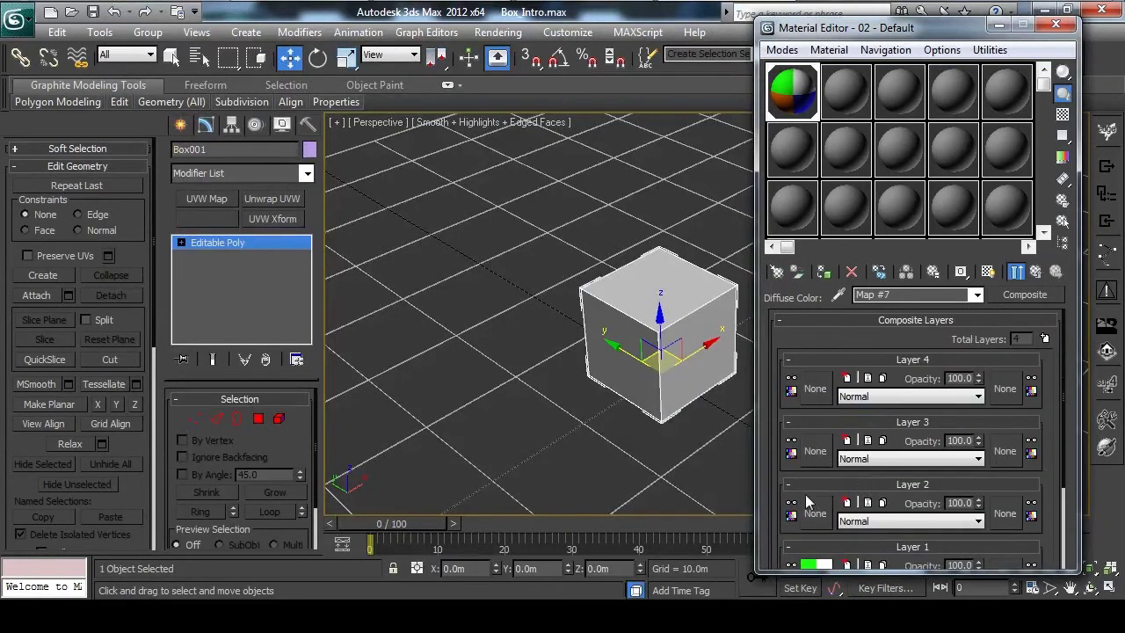
Load the fabric.concrete_plaster.tif bitmap from the FabricLibrary folder as the texture of Layer 2, listing all image formats
click(814, 514)
double_click(404, 108)
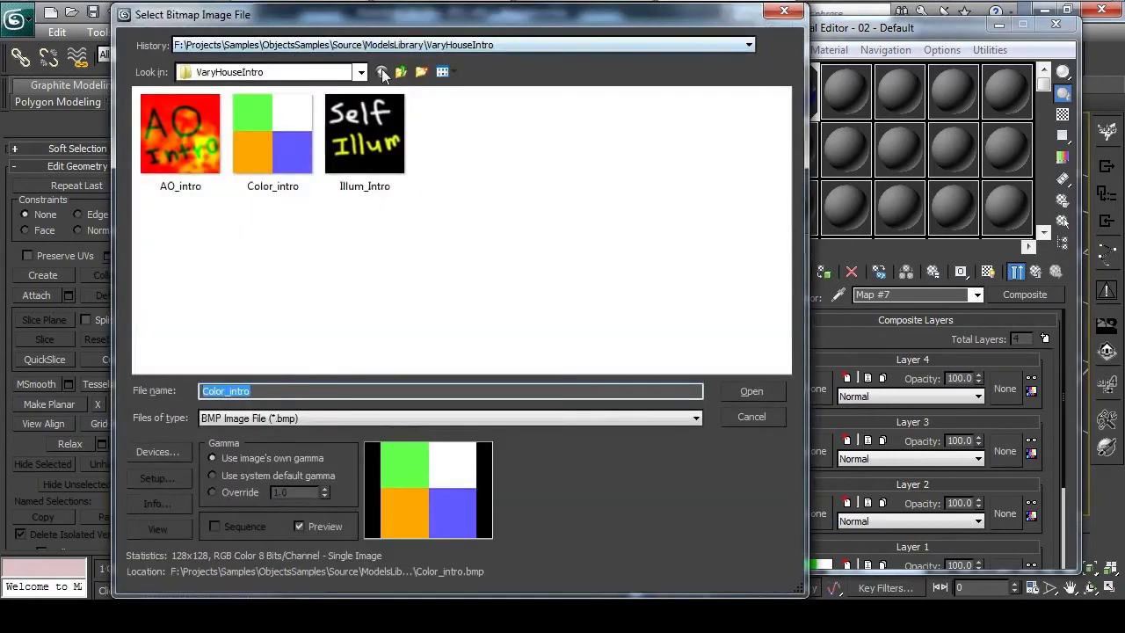
click(397, 73)
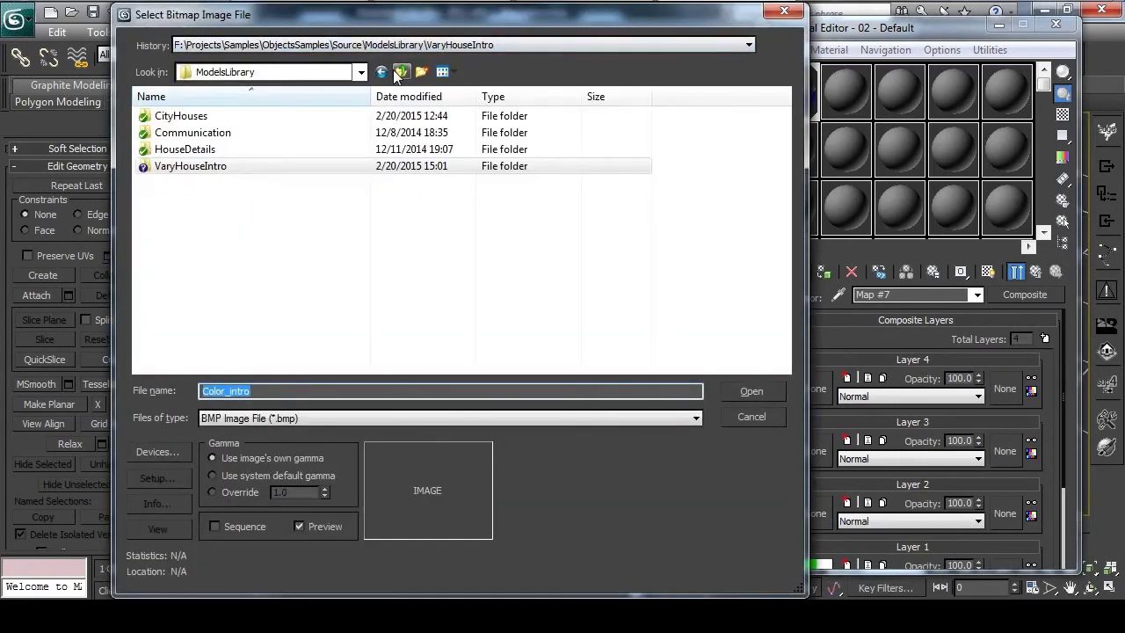
click(397, 73)
click(210, 151)
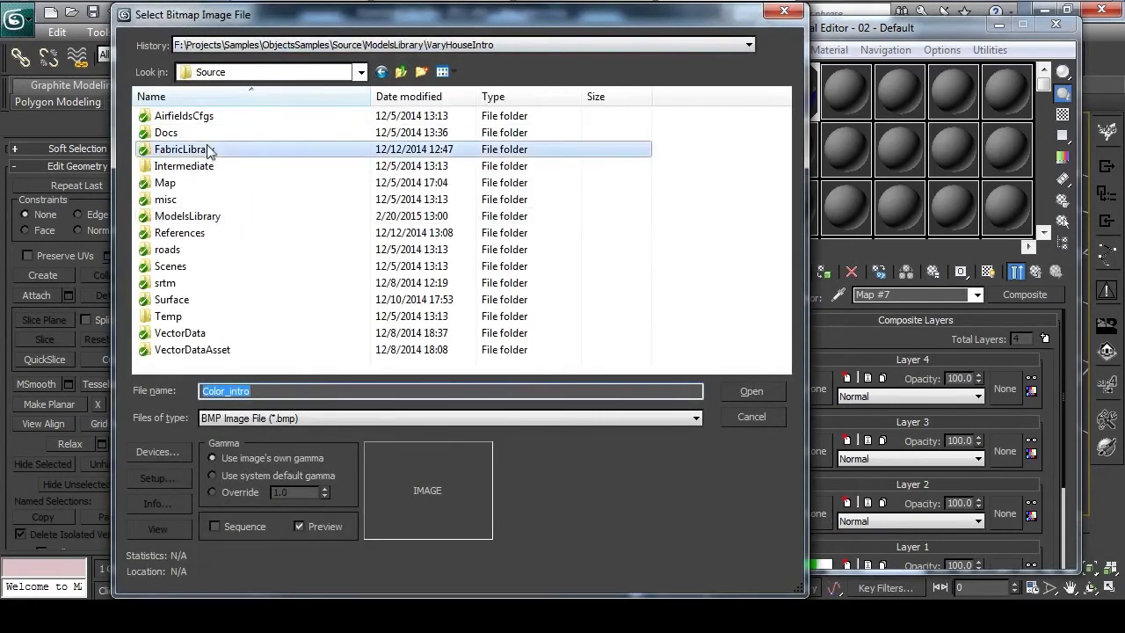
double_click(209, 151)
click(666, 419)
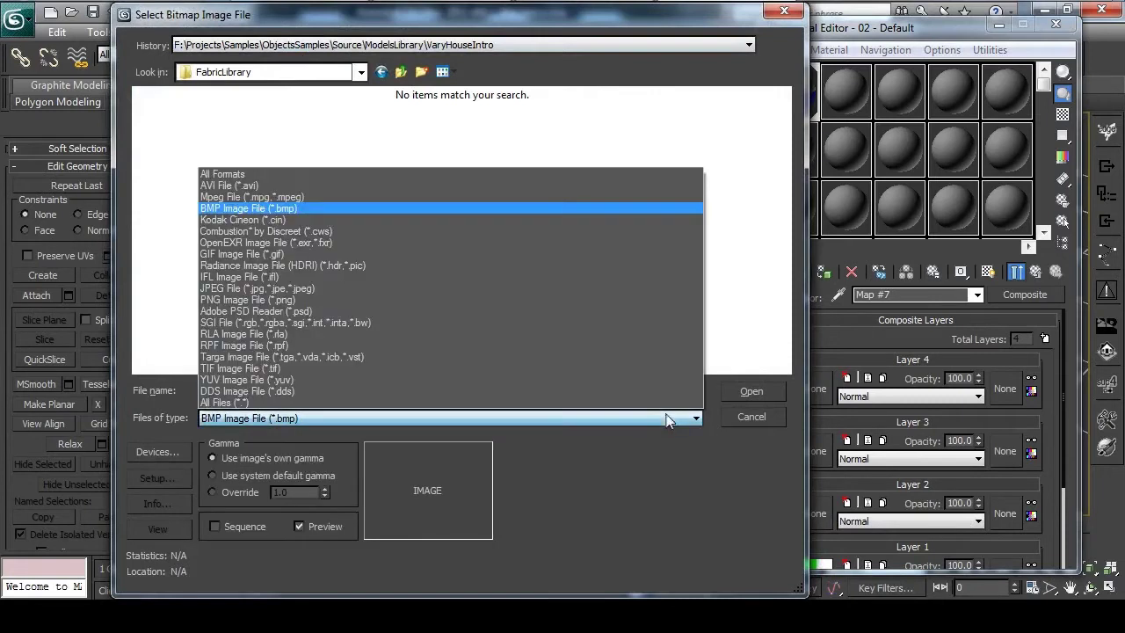
click(294, 176)
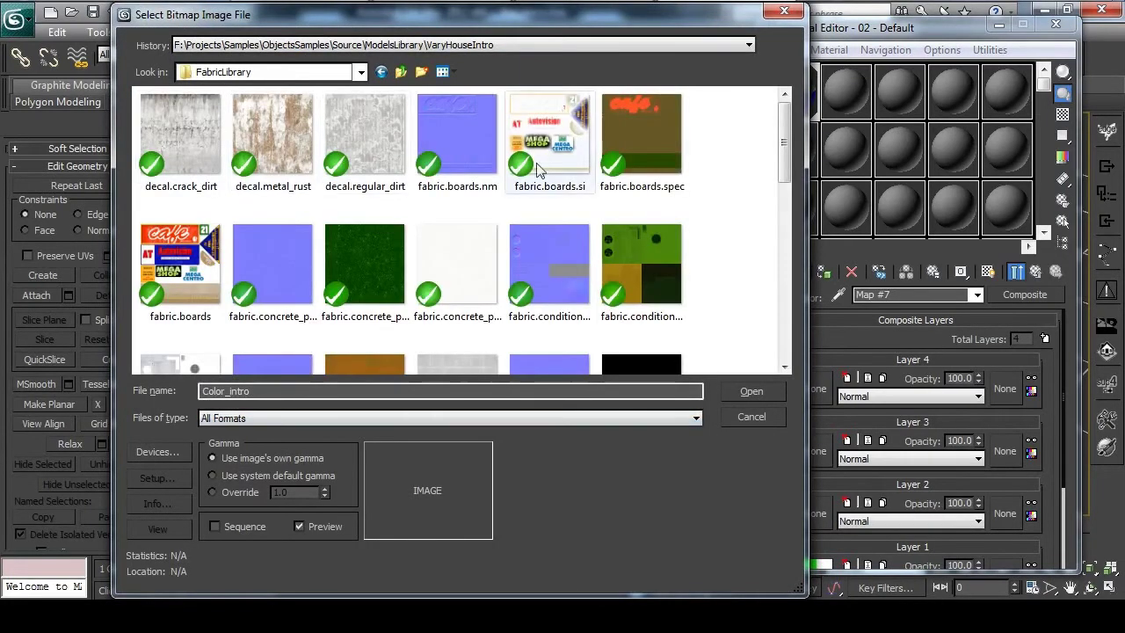
click(452, 262)
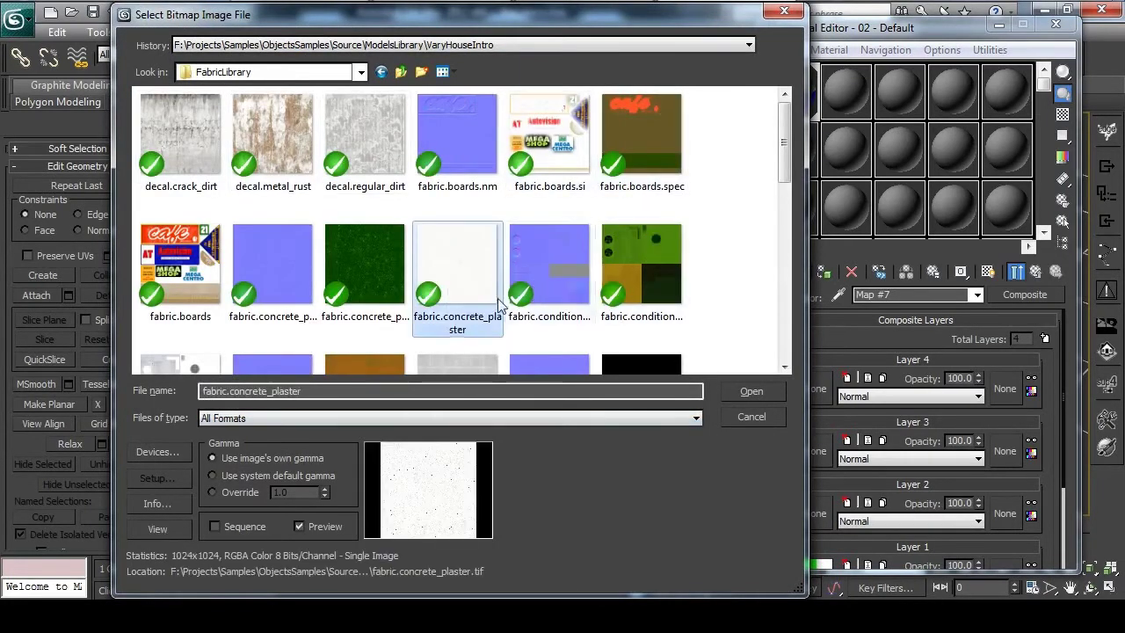
double_click(448, 261)
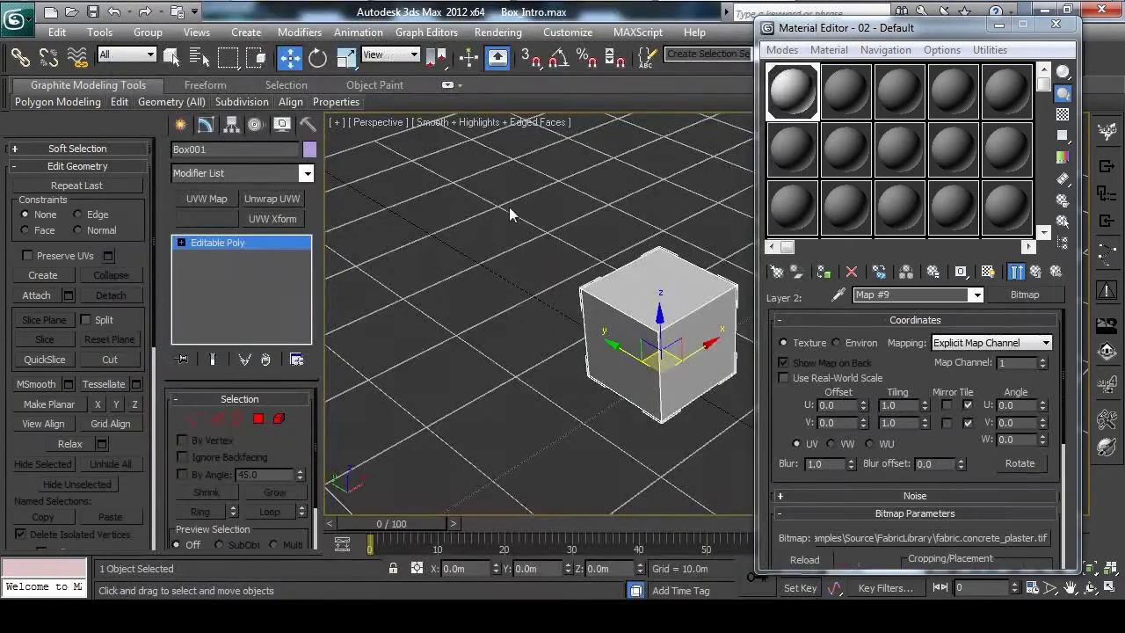
Set the Layer 2 bitmap's map channel to 2 and load decal.metal_rust.tif as Layer 3's texture on map channel 3
click(1043, 358)
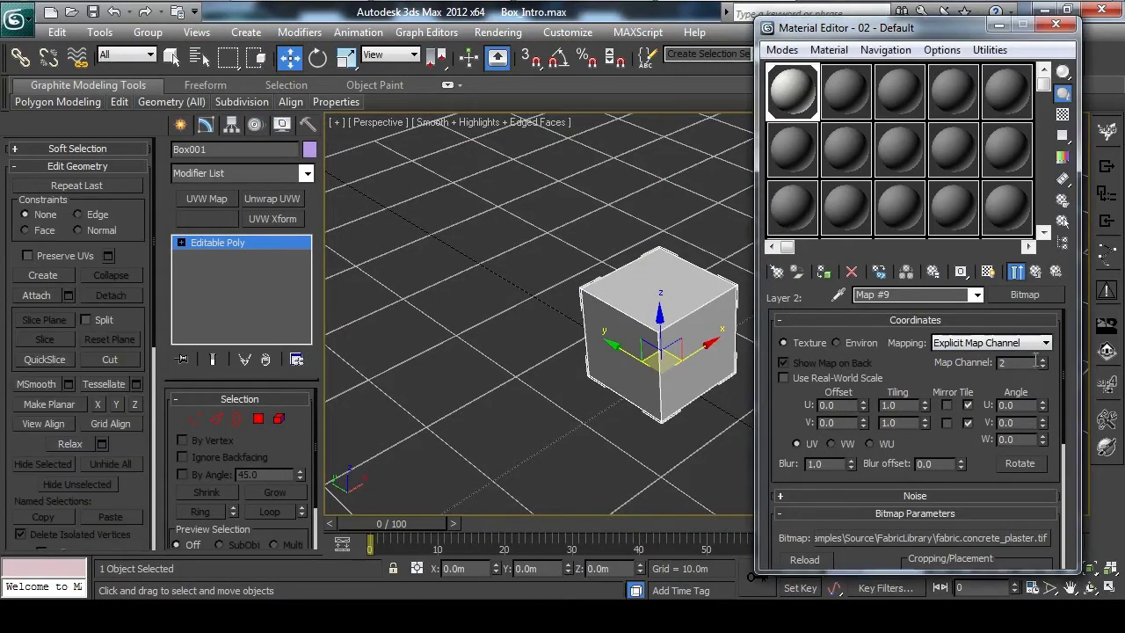
click(1035, 273)
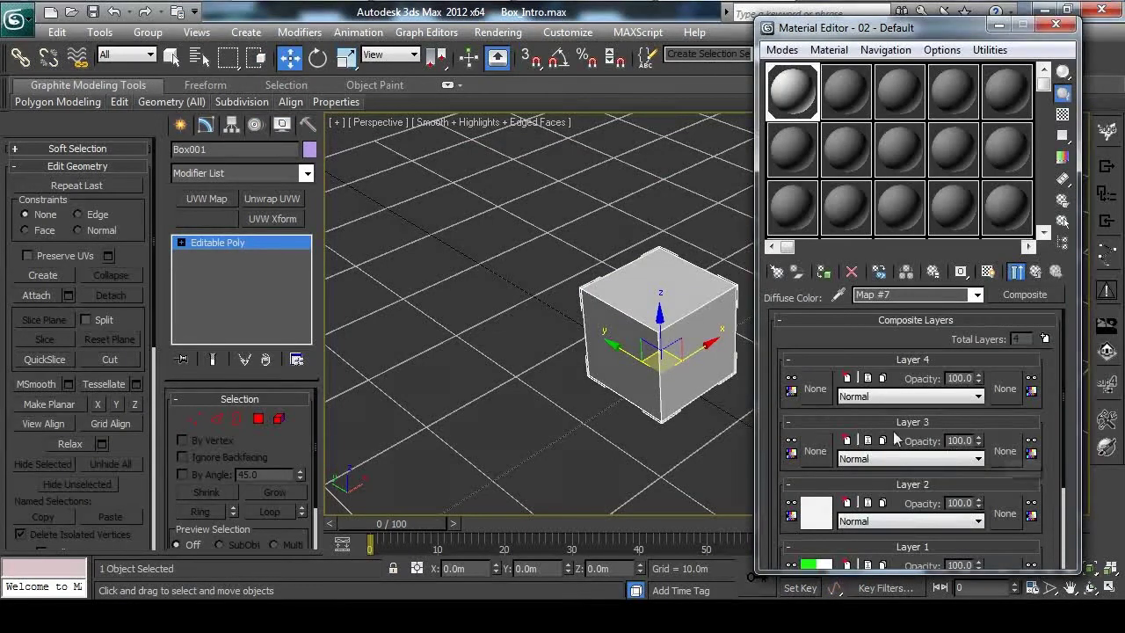
click(815, 451)
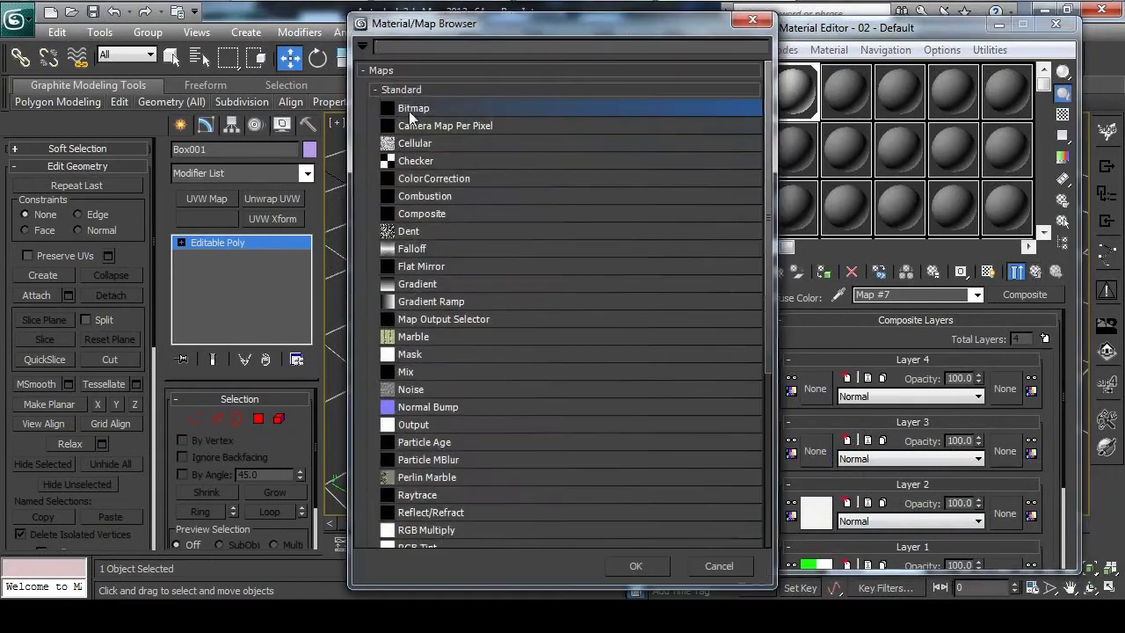
double_click(410, 112)
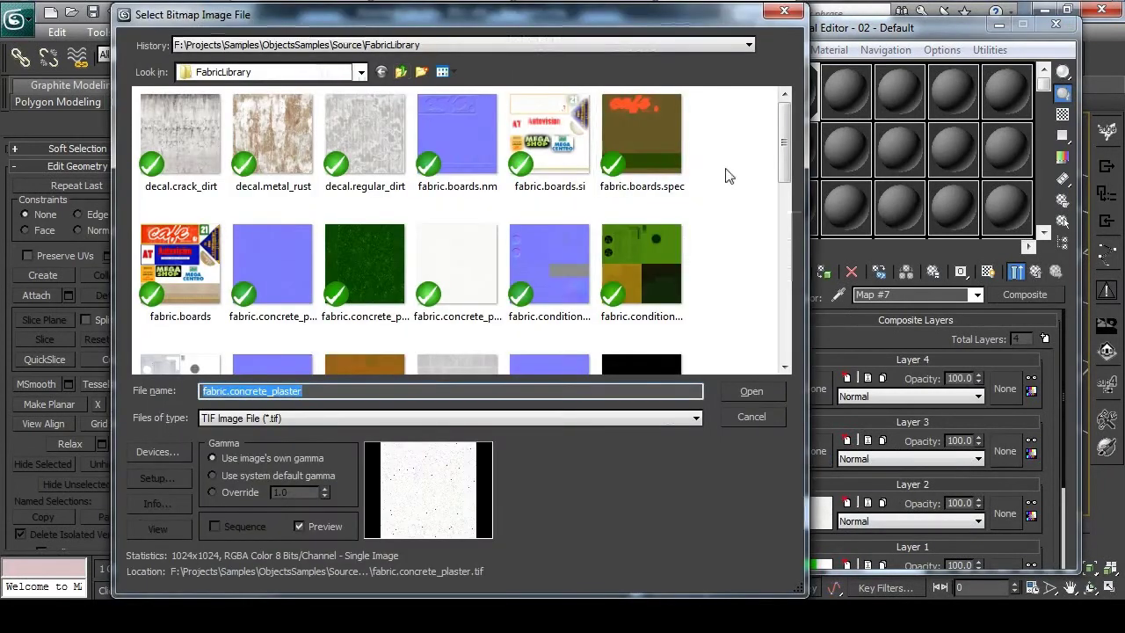
mouse_move(785, 141)
mouse_down()
mouse_move(790, 285)
mouse_move(785, 123)
mouse_up()
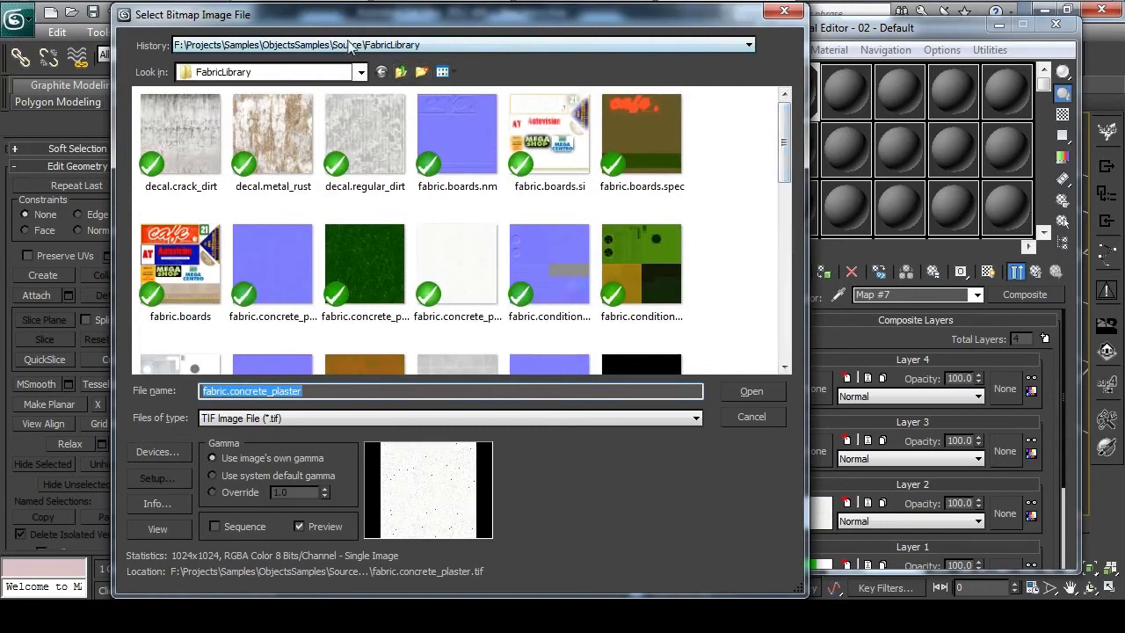
click(276, 135)
double_click(275, 134)
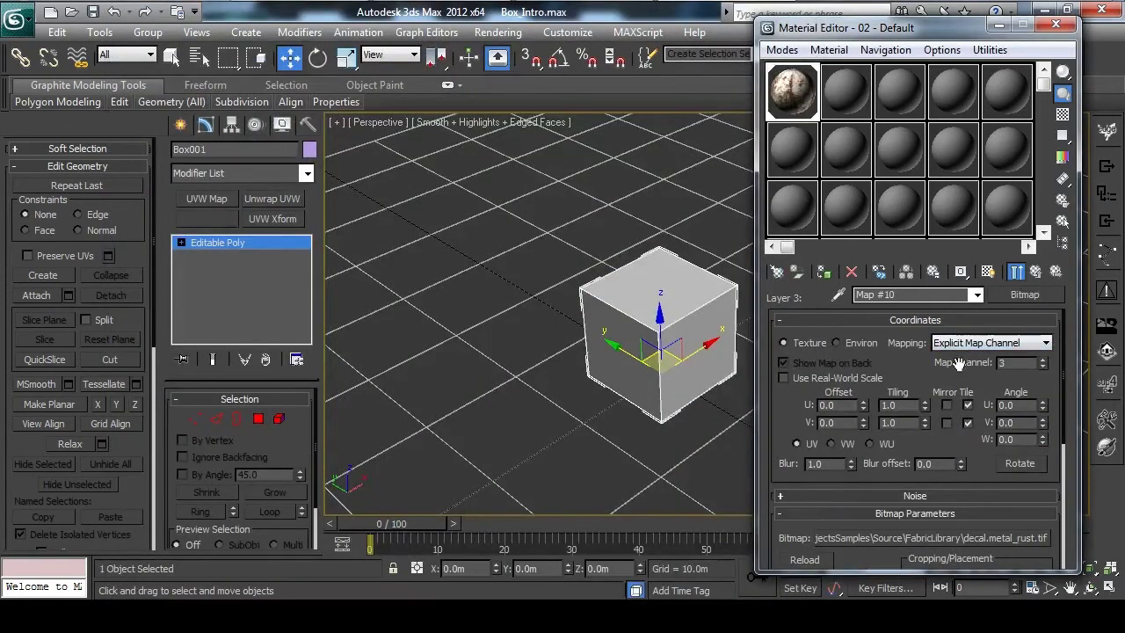
click(1037, 273)
Load AO_intro.bmp from the VaryHouseIntro folder as Layer 4's texture, listing all formats, and set its map channel to 4
click(817, 390)
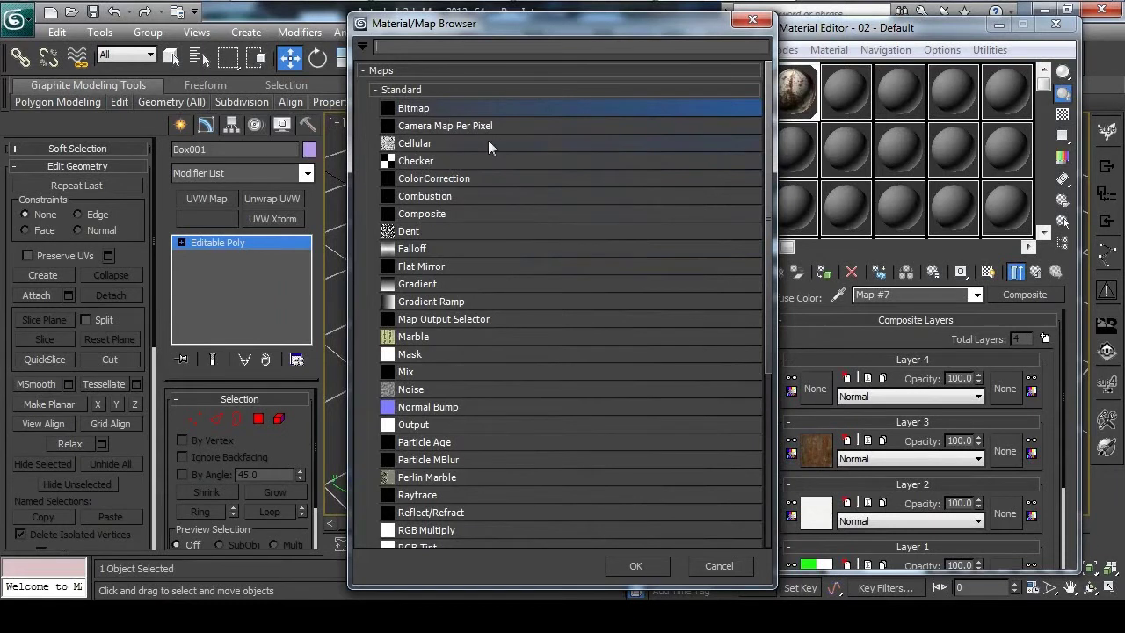
double_click(446, 109)
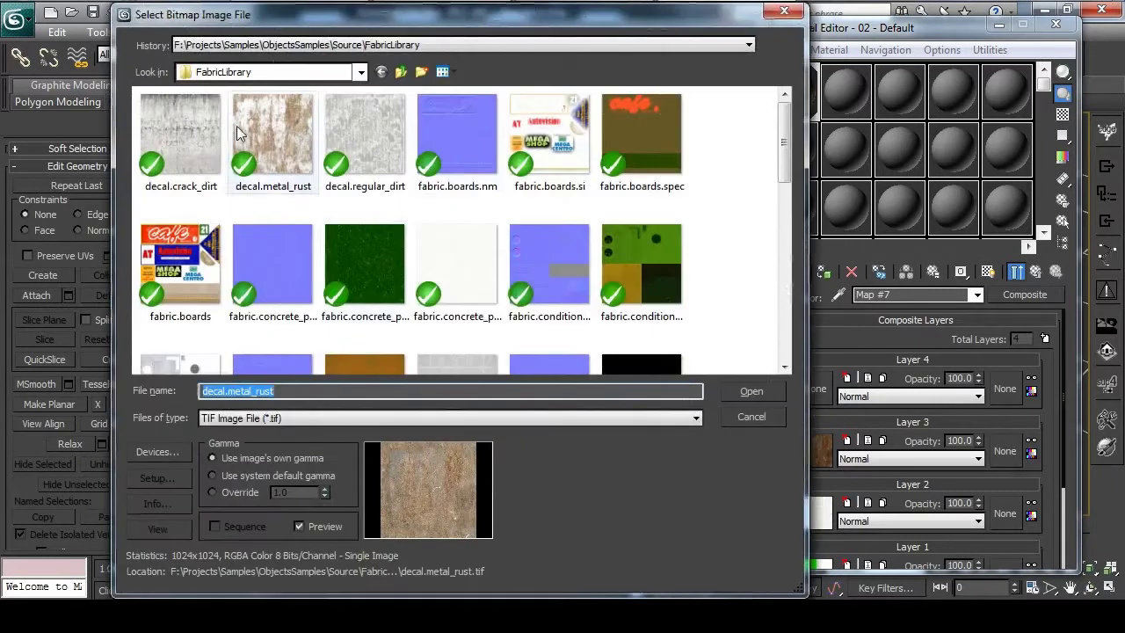
click(362, 72)
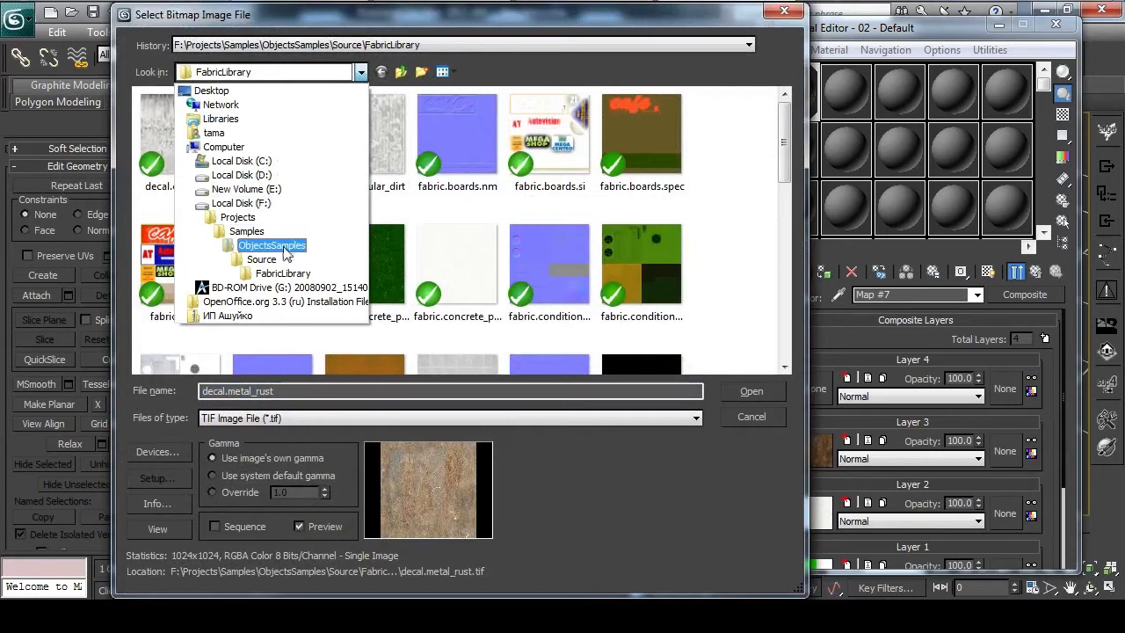
click(282, 243)
double_click(204, 119)
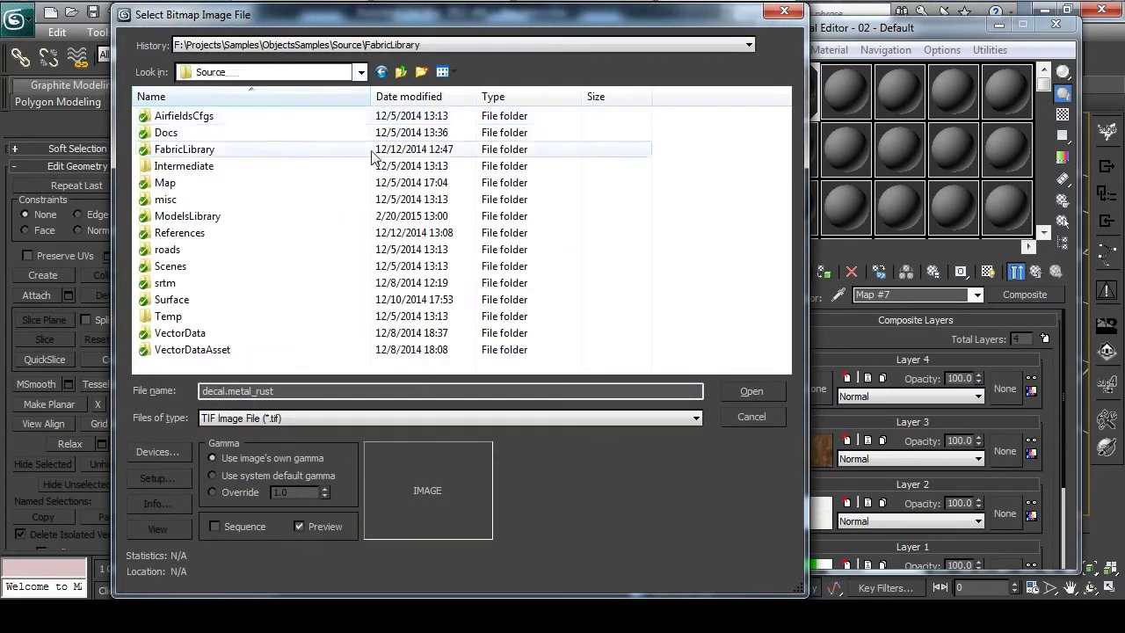
double_click(208, 220)
double_click(197, 166)
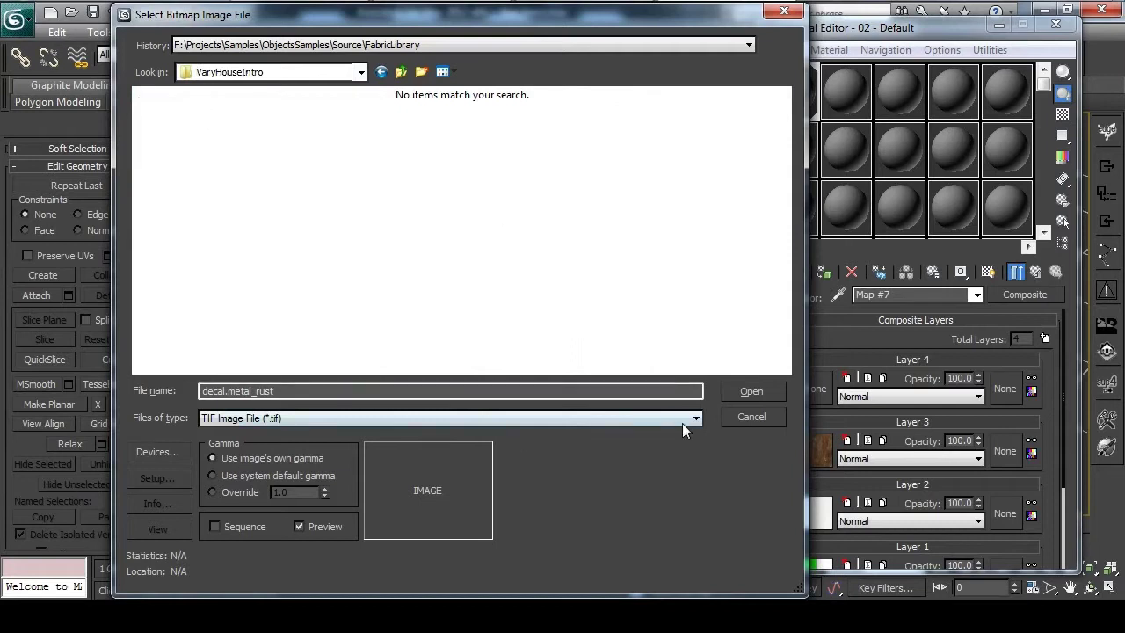
click(682, 421)
click(279, 176)
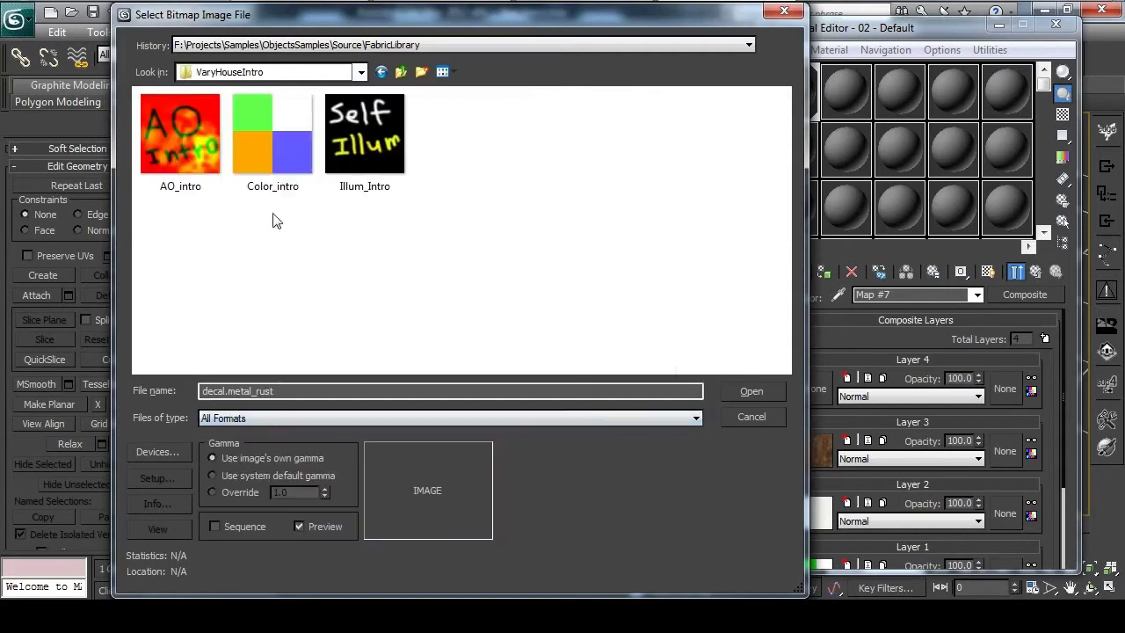
click(167, 139)
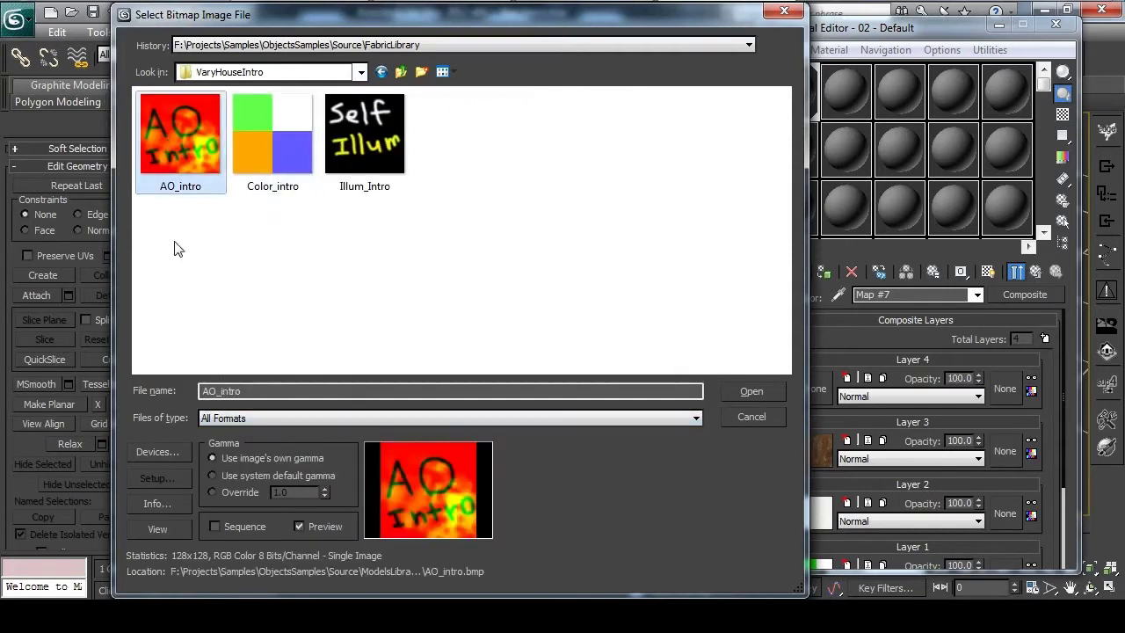
double_click(189, 147)
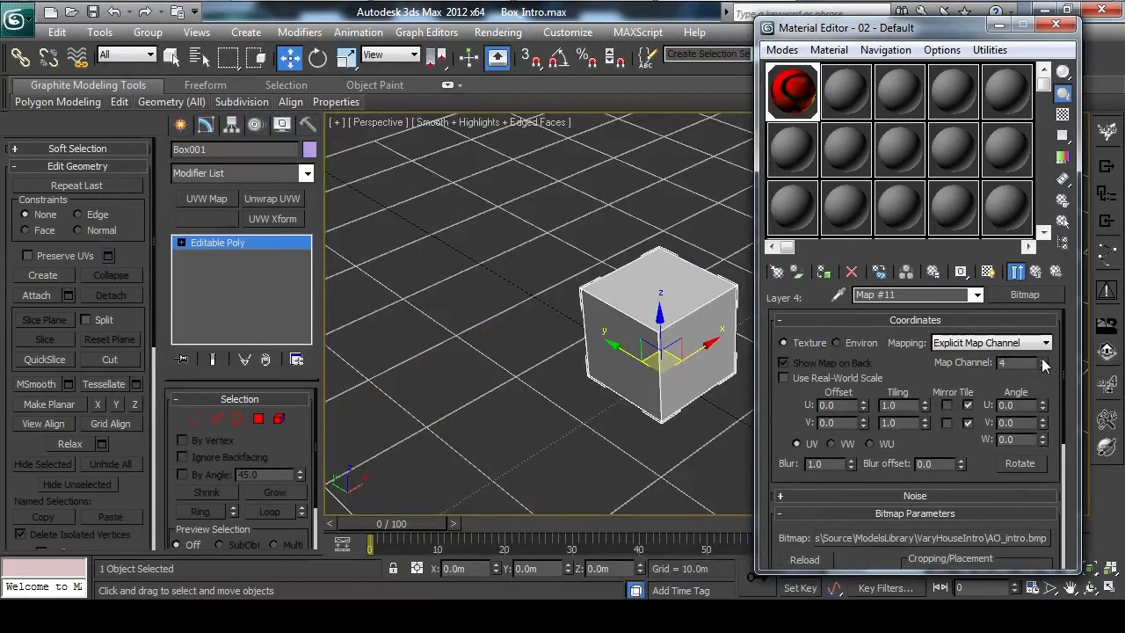
click(1054, 271)
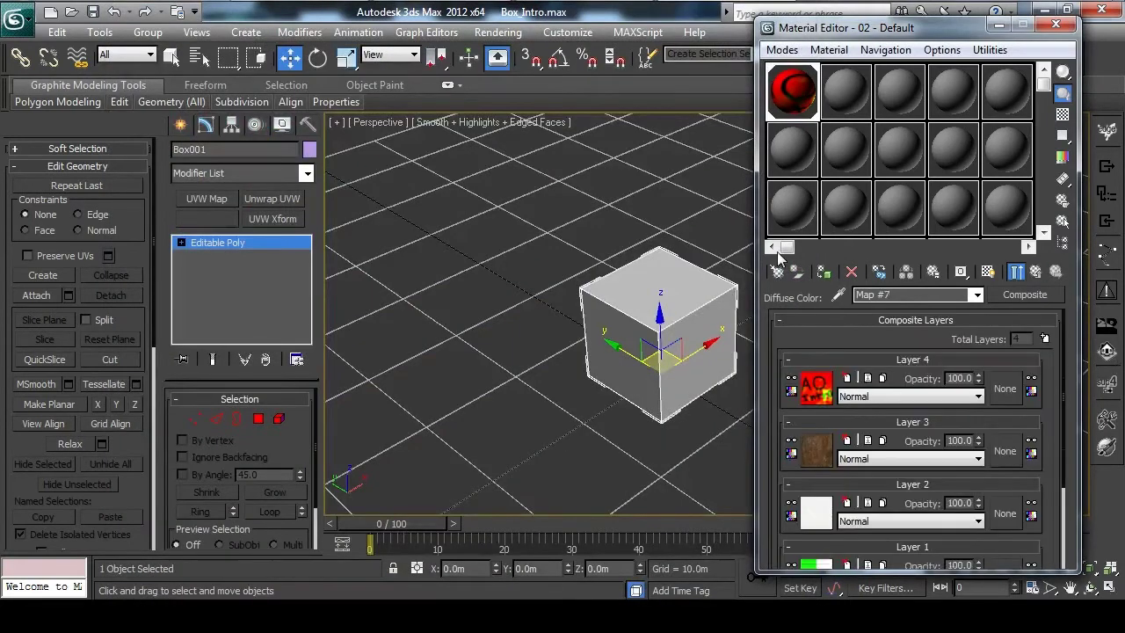
Assign the Illum_Intro.bmp bitmap to the Self-Illumination slot of the 02 - Default material and return to the material level
click(1055, 271)
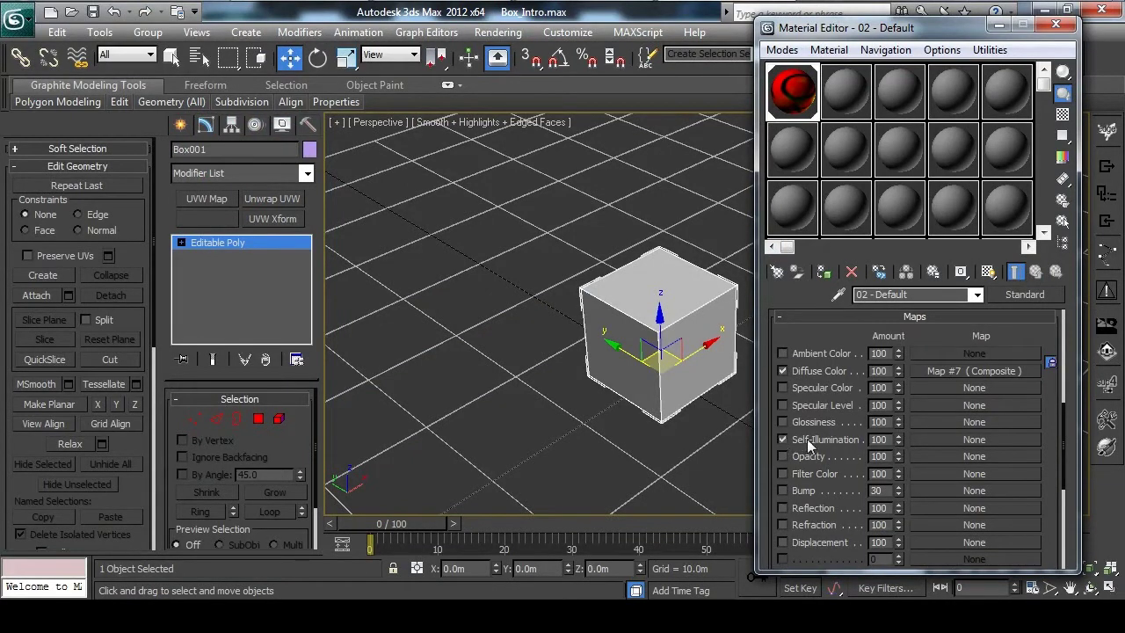
click(956, 439)
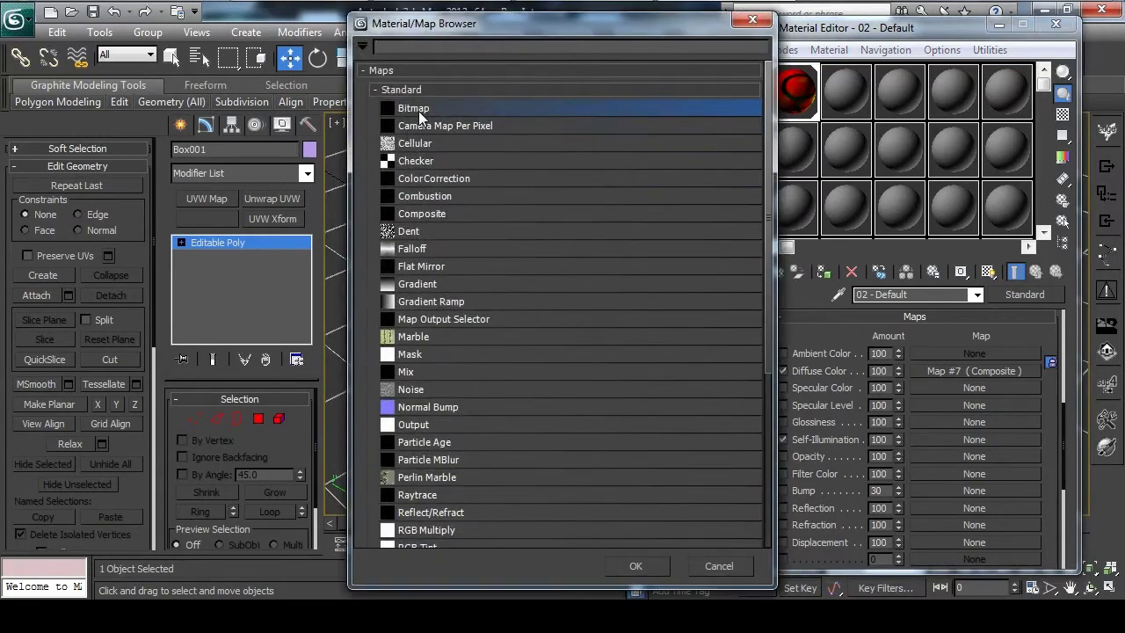
double_click(411, 109)
double_click(389, 145)
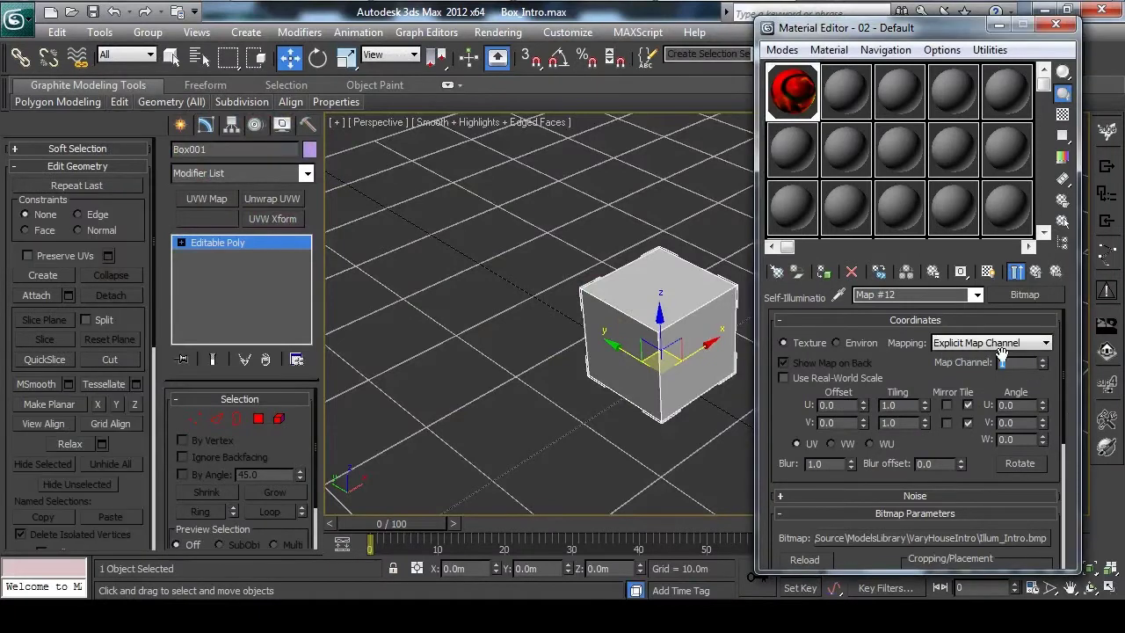
click(1035, 272)
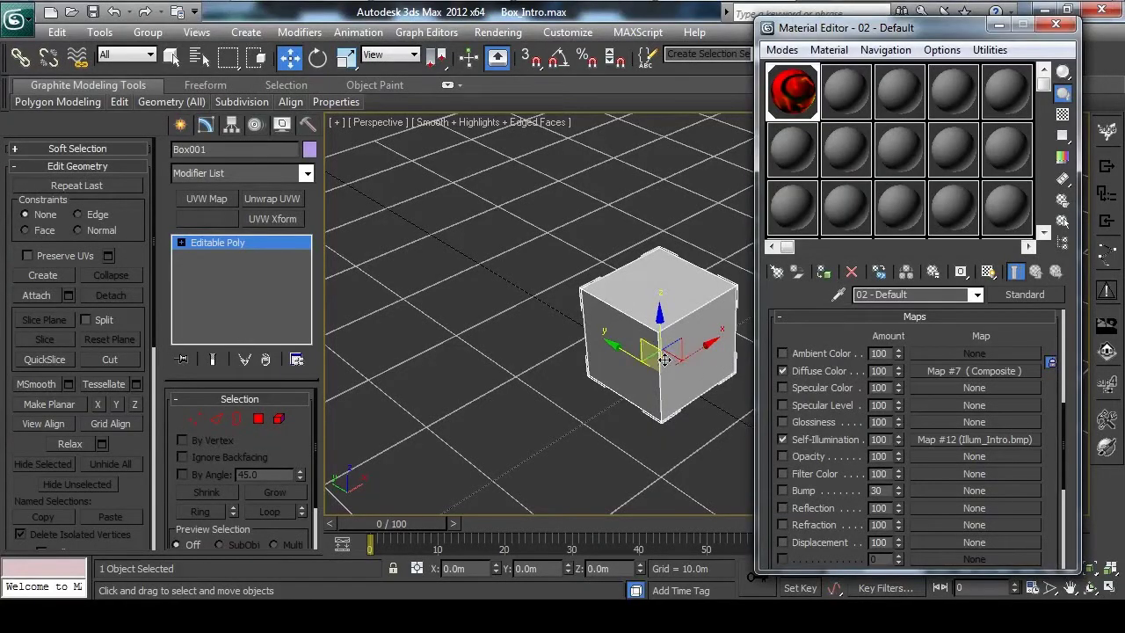
Inspect the box's existing mapping channels in Map Channel Info and close the window
click(100, 31)
click(164, 557)
click(57, 181)
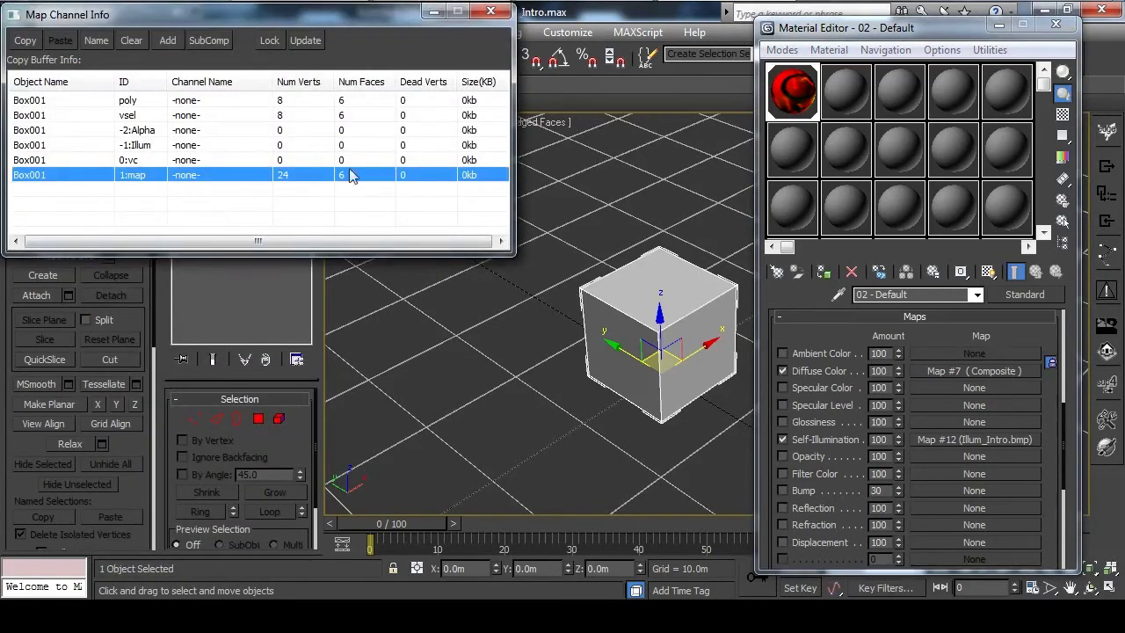
click(491, 10)
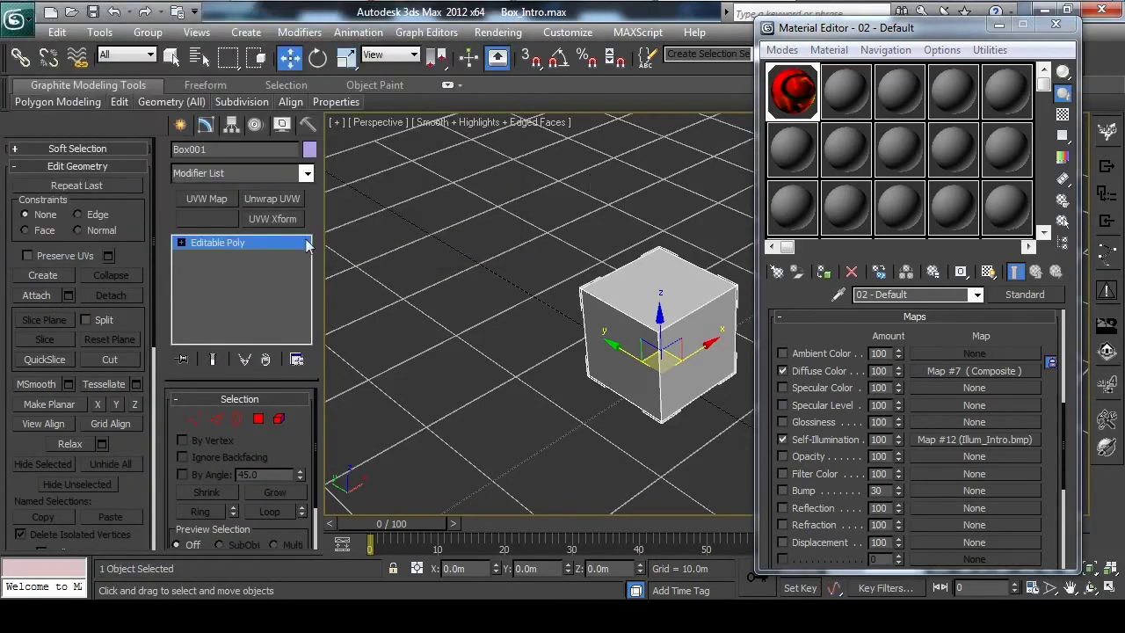
Add an Unwrap UVW modifier to the box and move its UVs to map channel 2
click(272, 199)
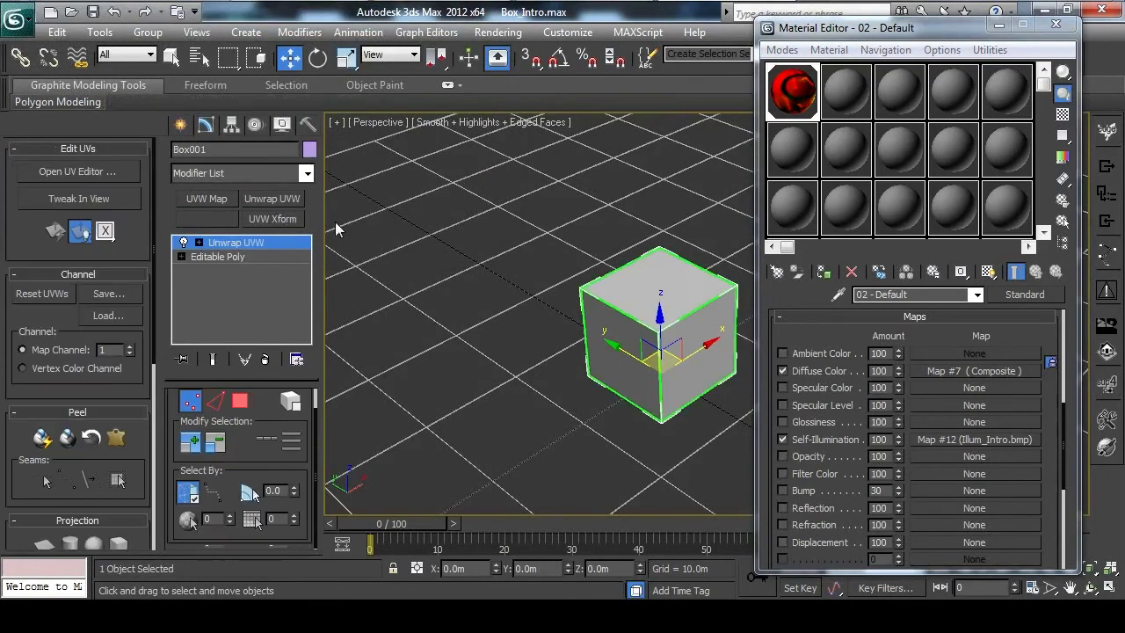
click(130, 345)
click(469, 290)
Add a second Unwrap UVW modifier to the box and move its UVs to map channel 3
click(267, 197)
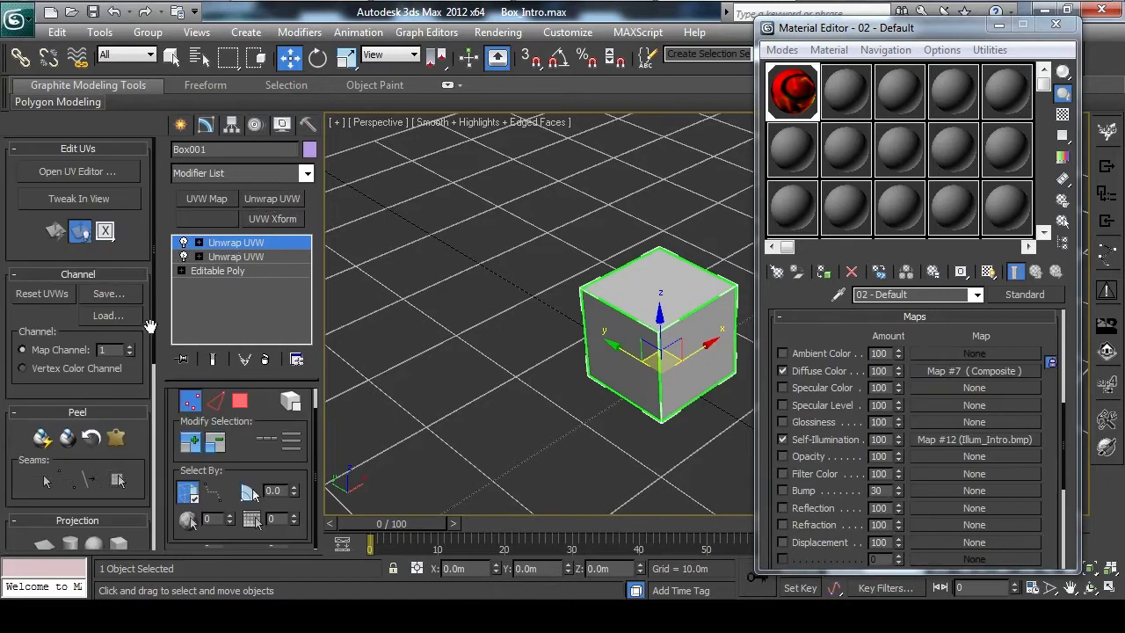
double_click(117, 348)
text(3)
key(Return)
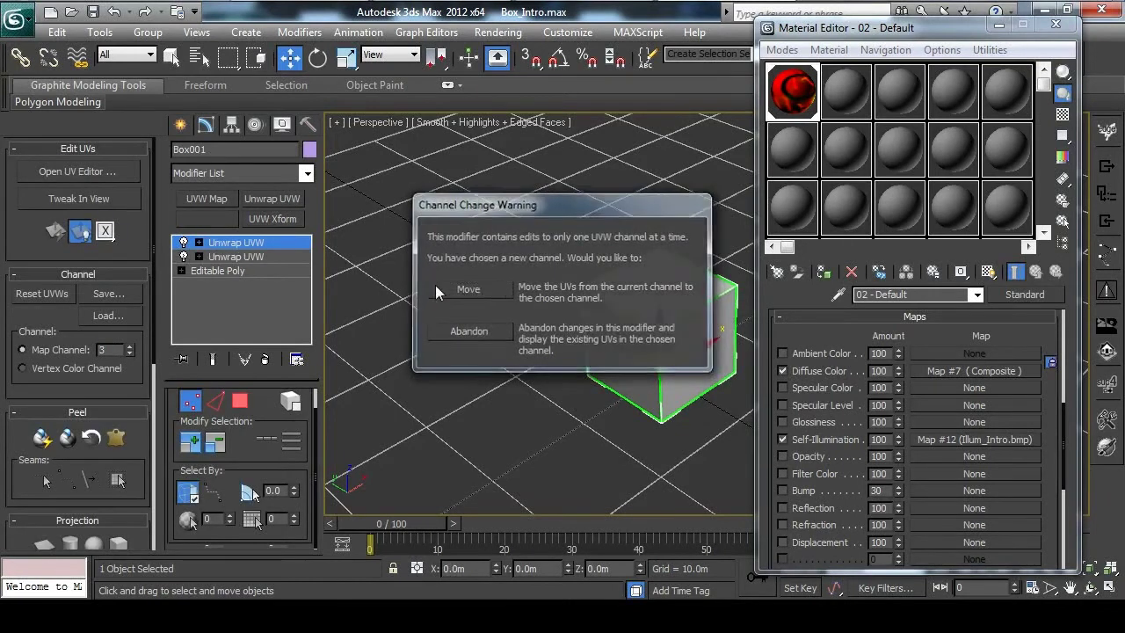
click(468, 290)
Add a third Unwrap UVW modifier to the box and move its UVs to map channel 4
click(260, 202)
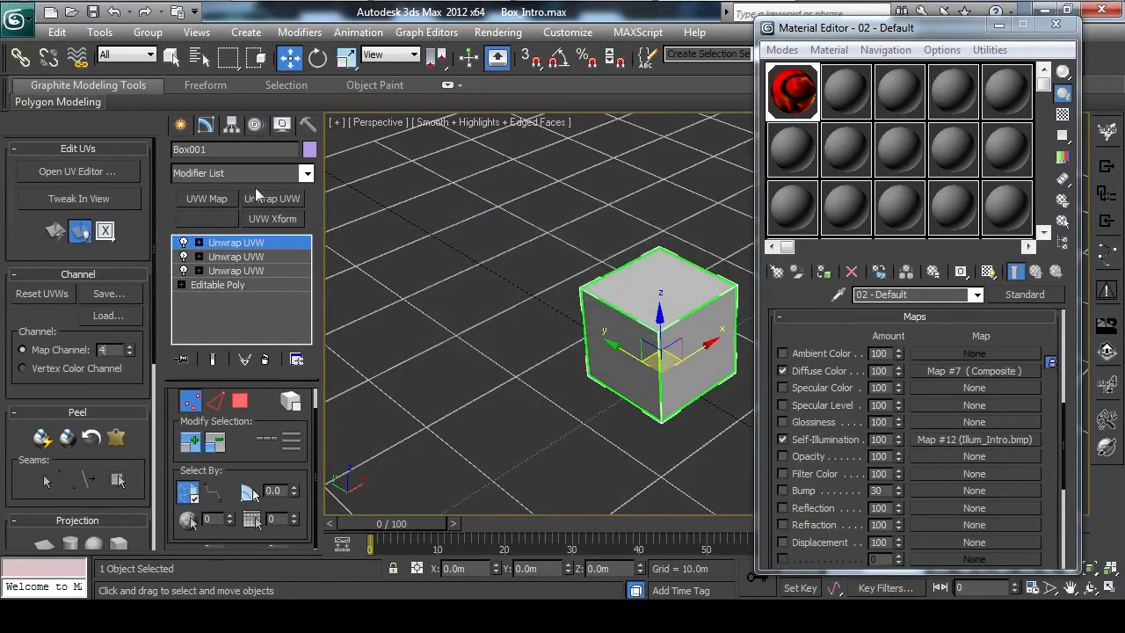
text(4)
key(Return)
click(468, 290)
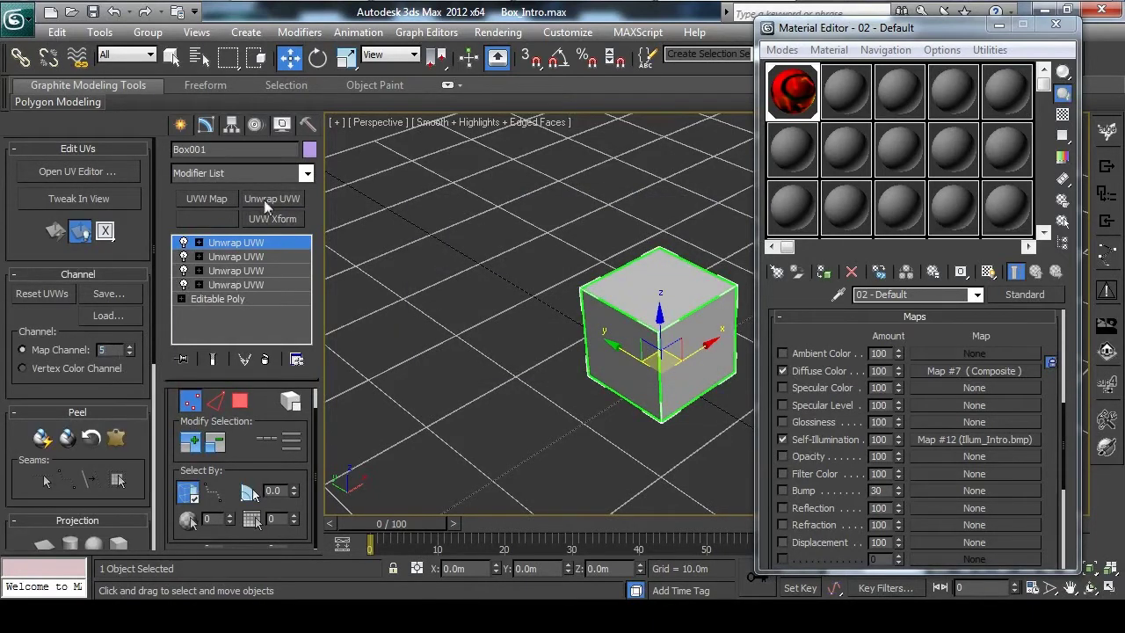
Add a fourth Unwrap UVW modifier with its UVs moved to map channel 5, and collapse the whole modifier stack
key(Return)
click(470, 288)
right_click(248, 243)
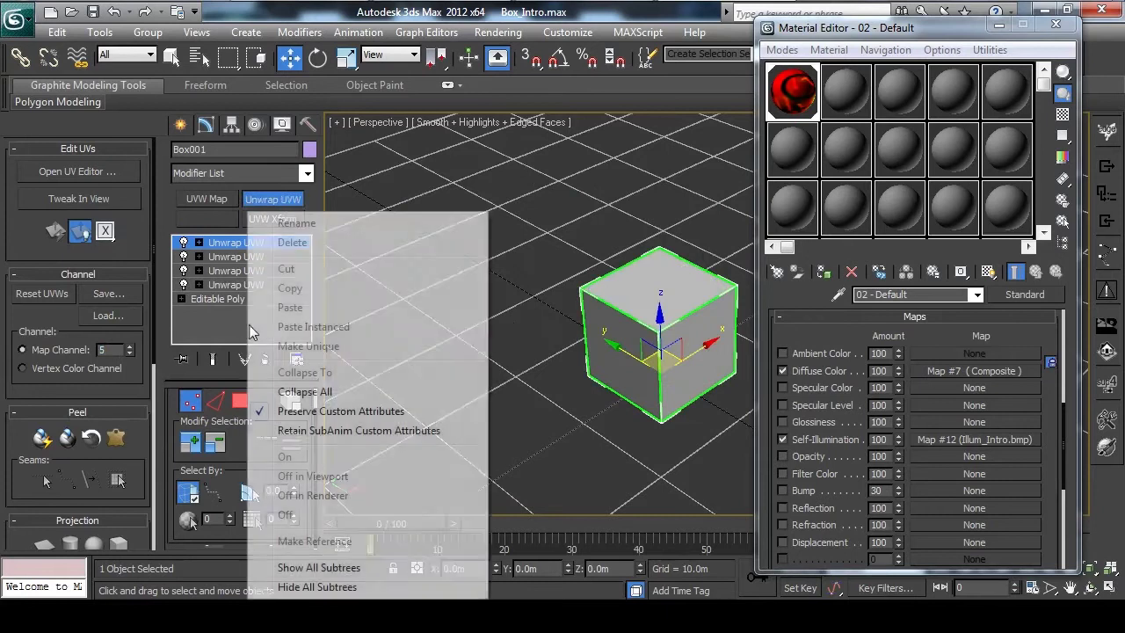
click(336, 392)
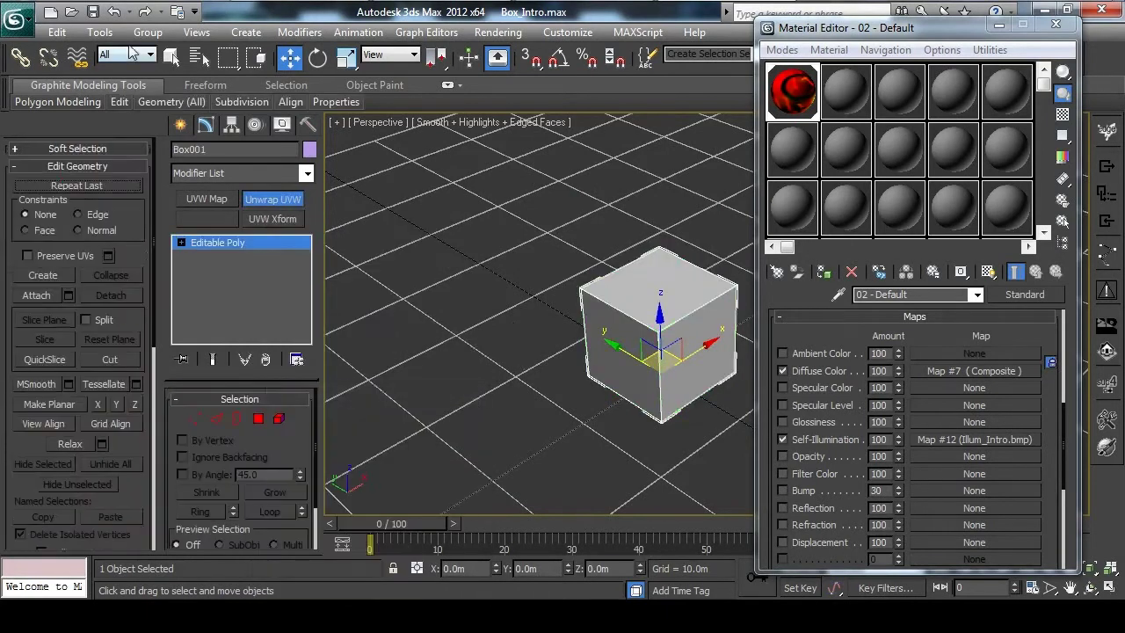
Check the box's map channels 1 to 5 in an enlarged Map Channel Info window and close it
click(99, 32)
click(141, 555)
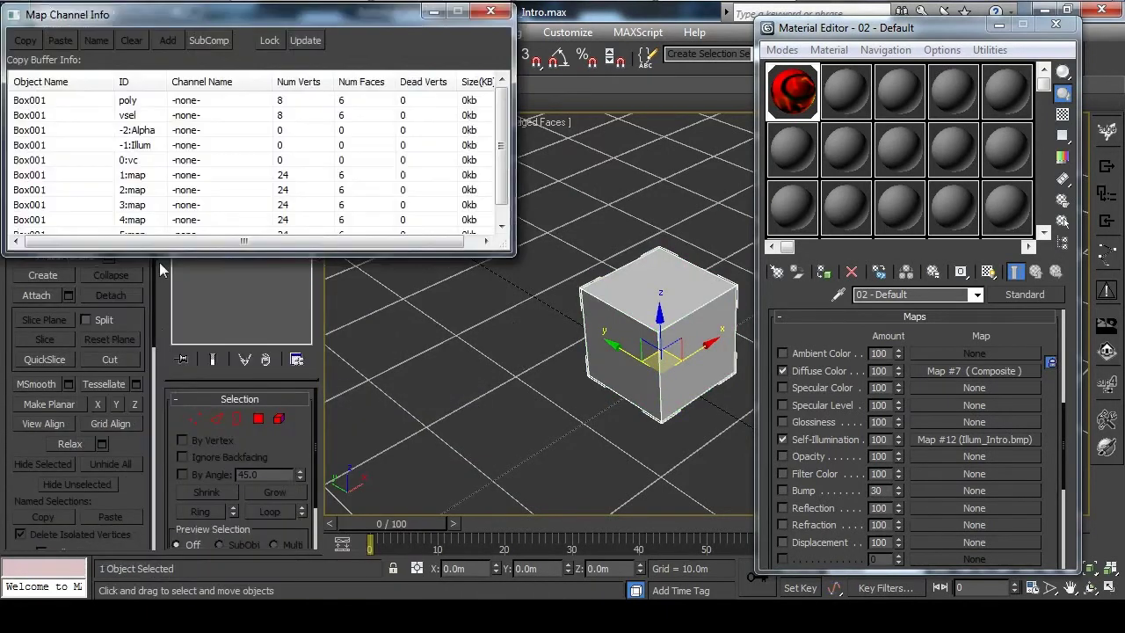
drag(149, 253, 146, 341)
click(132, 173)
click(137, 233)
click(130, 176)
click(131, 188)
click(139, 204)
click(137, 220)
click(139, 234)
click(490, 11)
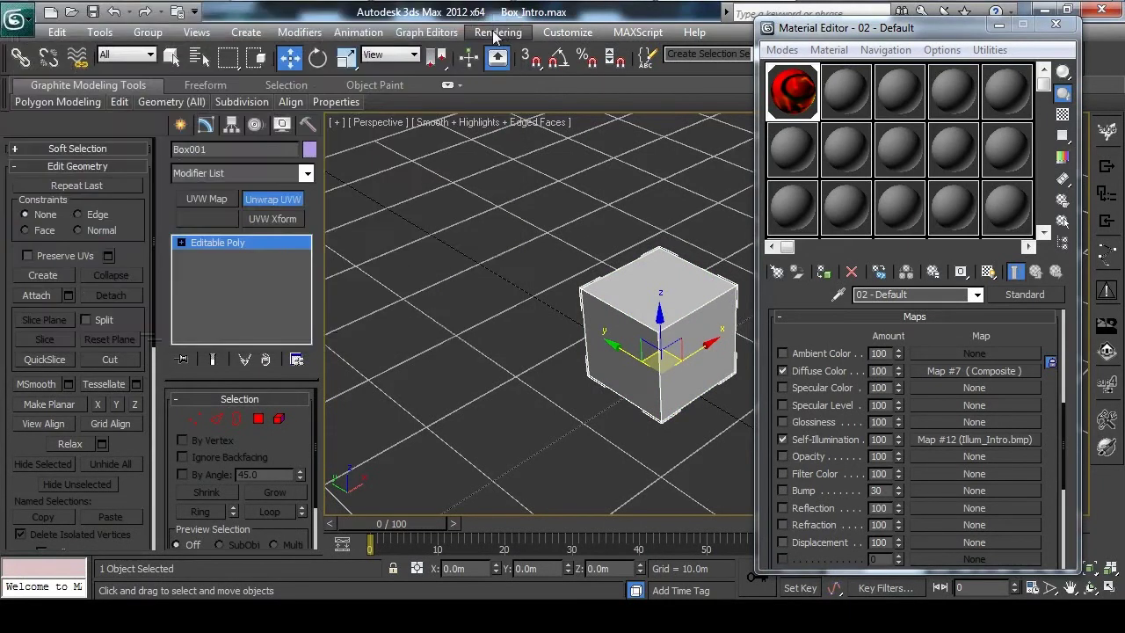
Show the 02 - Default material's textures on the box in the viewport and close the Material Editor
click(987, 272)
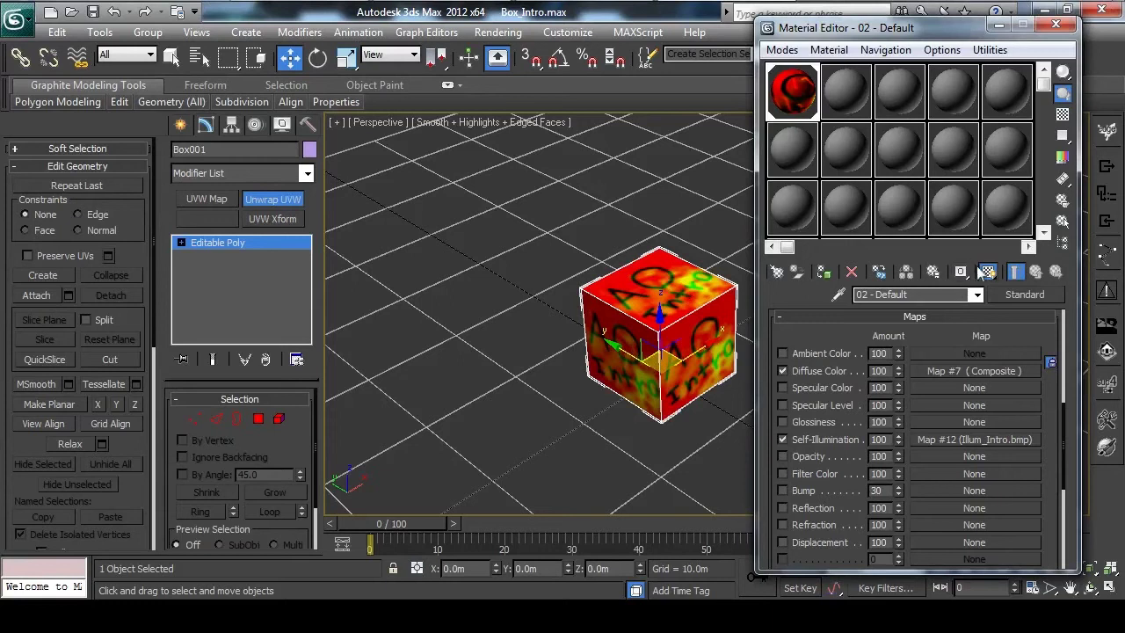
click(1057, 27)
alt+middle_drag(579, 253, 784, 332)
scroll(783, 332, down, 4)
scroll(784, 332, up, 1)
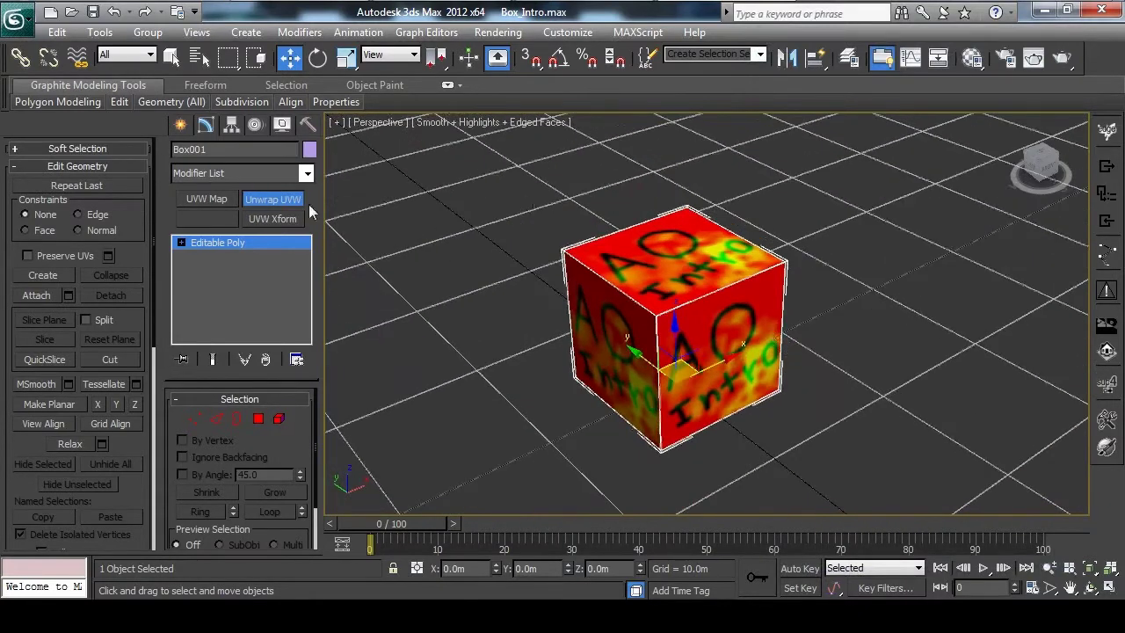
click(264, 198)
click(563, 214)
click(573, 239)
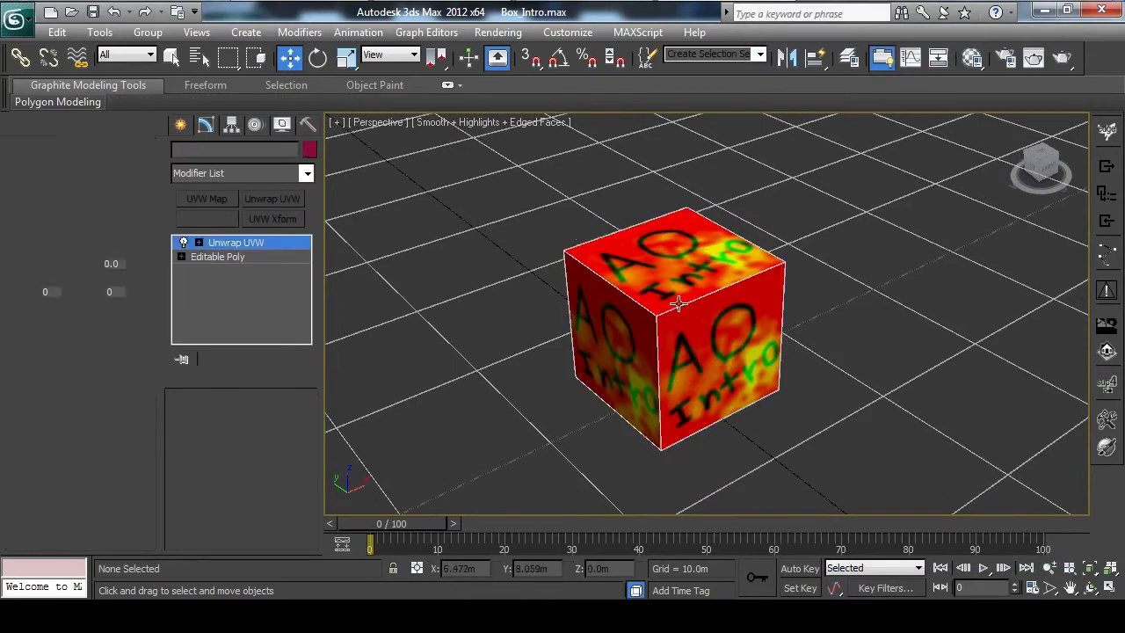
click(264, 359)
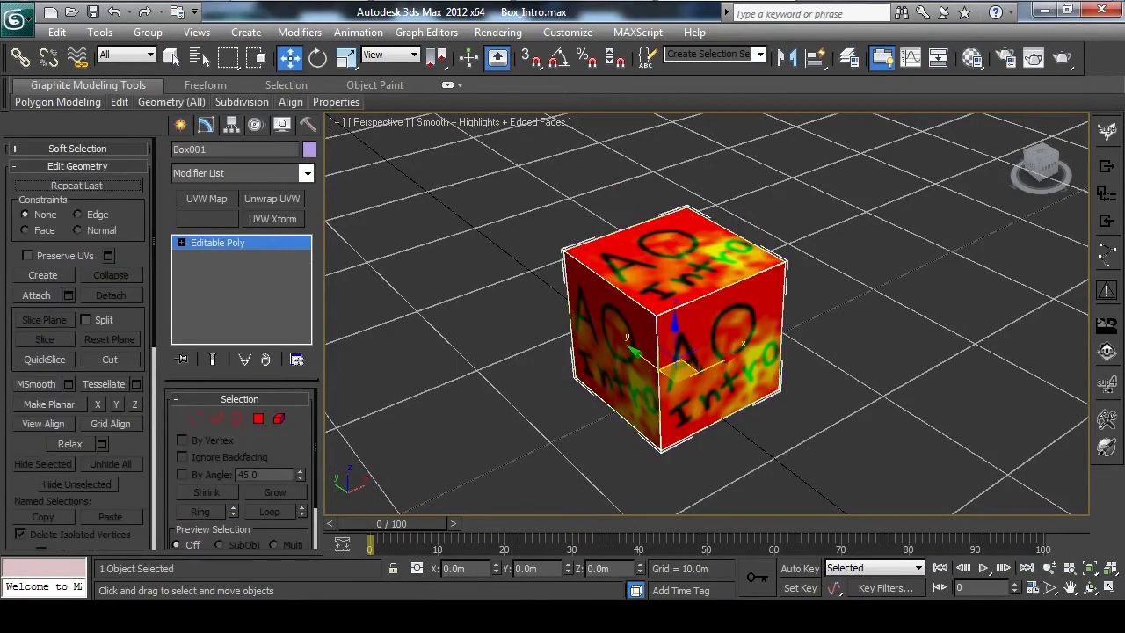
Open the edterrainMax4 utility for the box and look through its list of available terrain configs
click(307, 125)
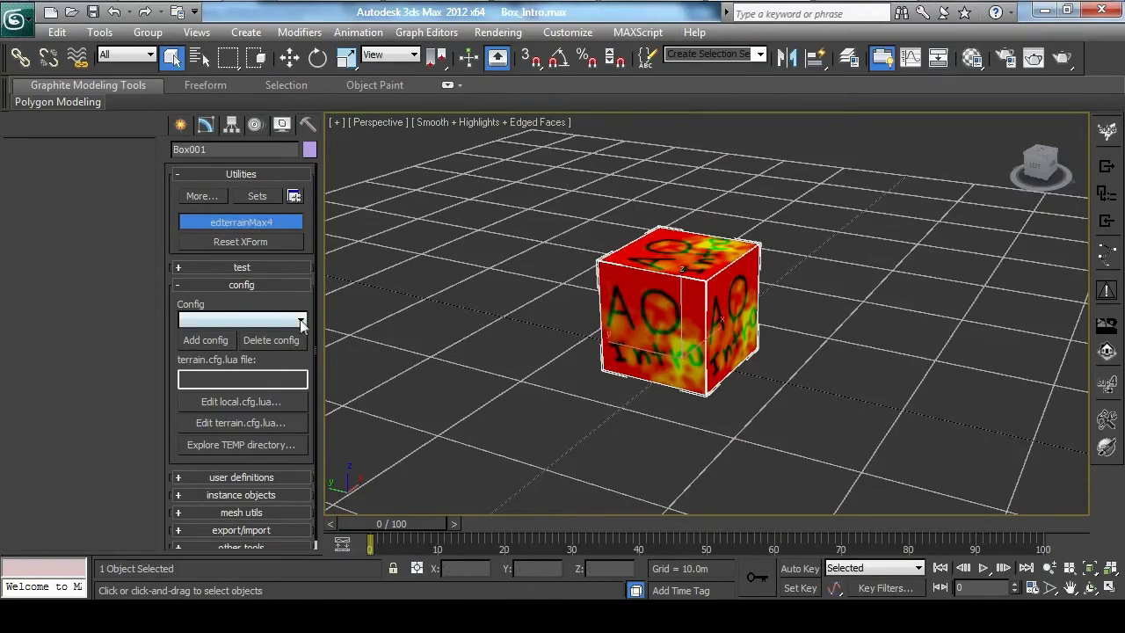
mouse_move(576, 295)
middle_down()
mouse_move(578, 274)
mouse_move(575, 283)
middle_up()
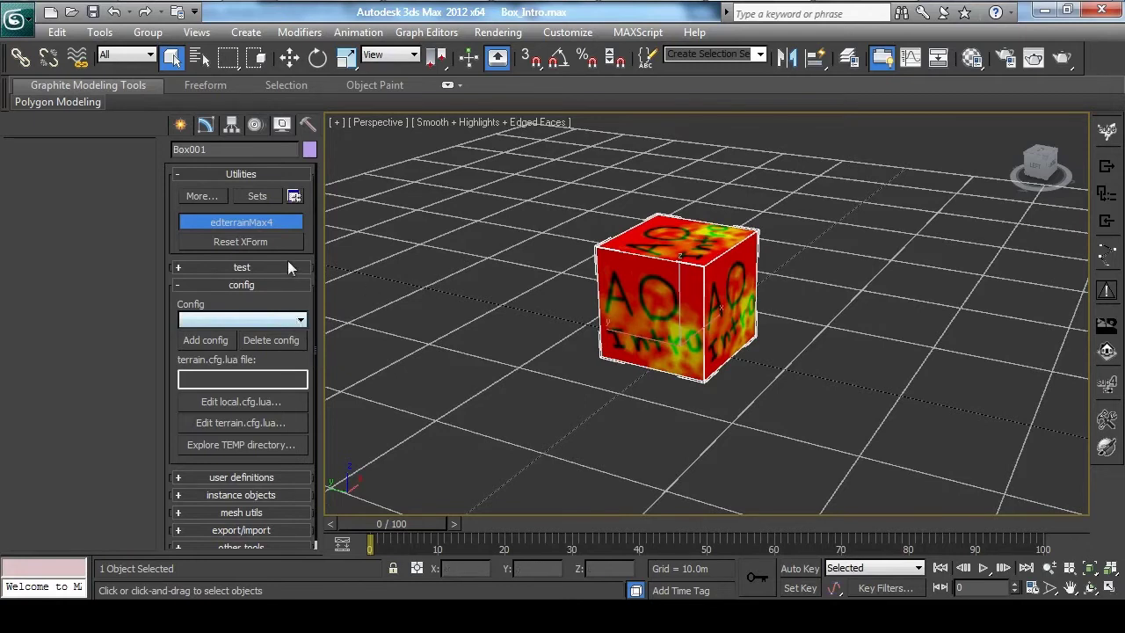
click(239, 284)
click(253, 286)
click(299, 320)
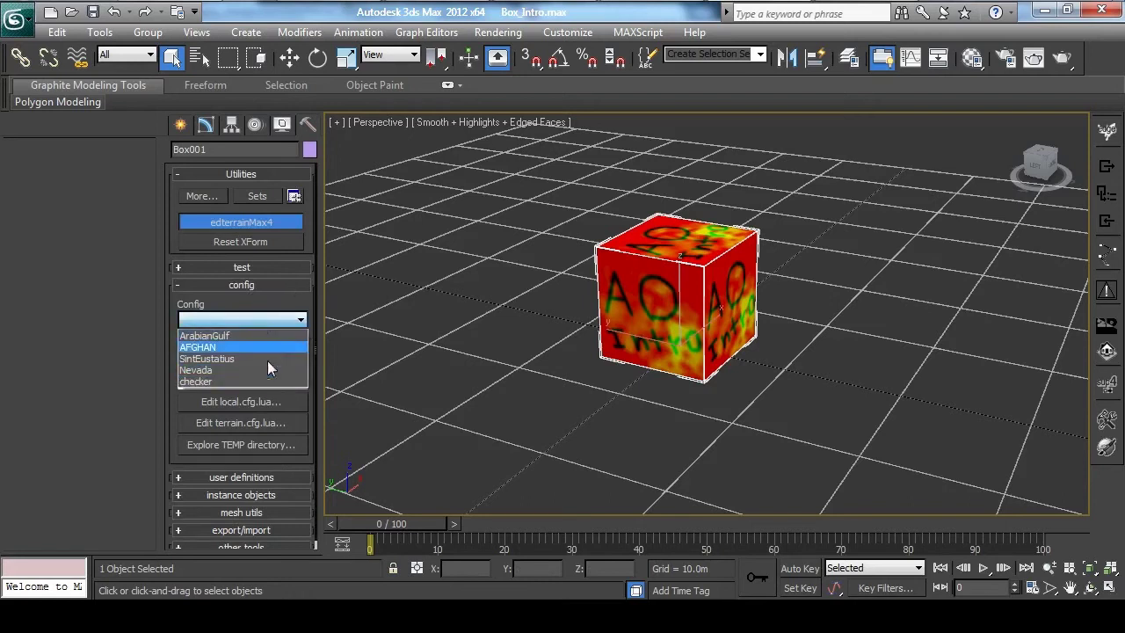
click(300, 320)
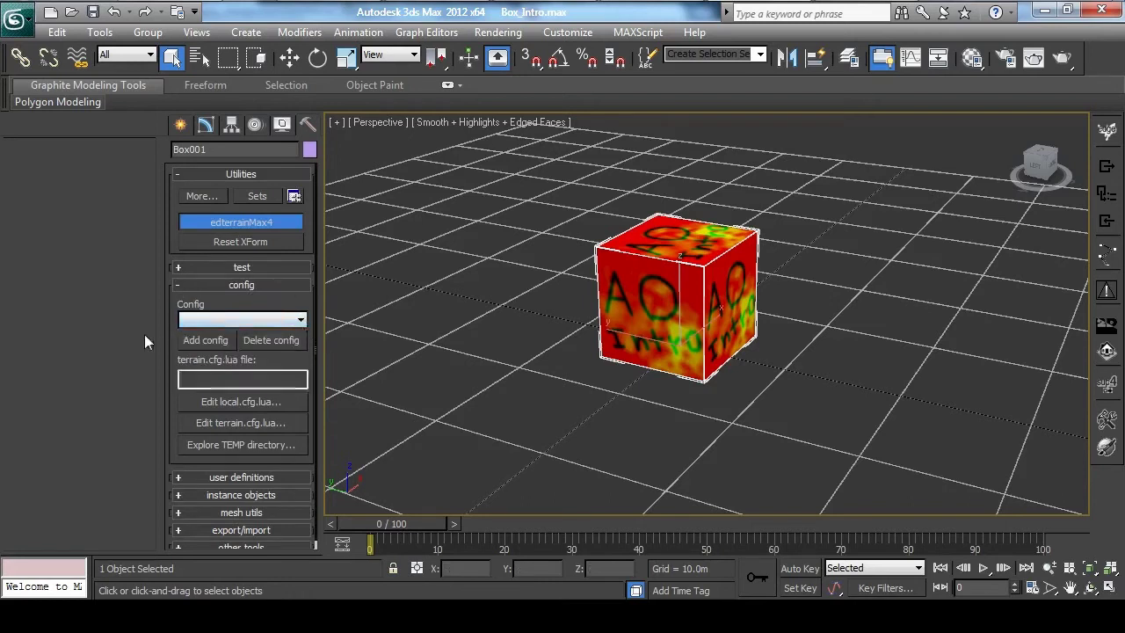
Add the ObjectsSamples.cfg terrain config from the TerrainObjectsSamples folder and select it as the utility's config
click(212, 340)
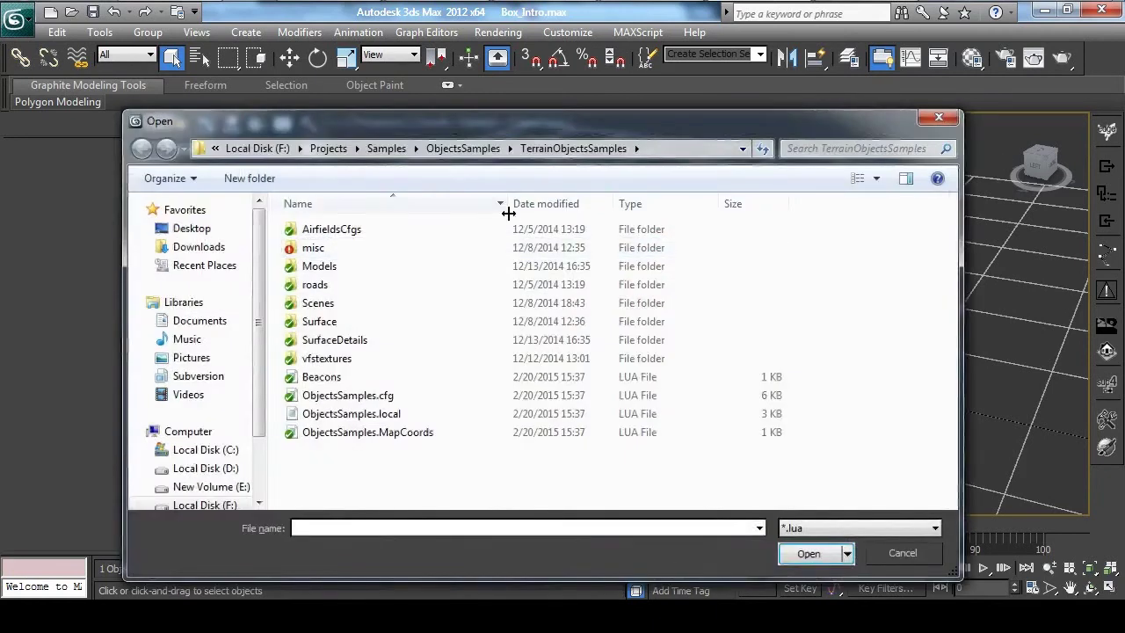
click(463, 149)
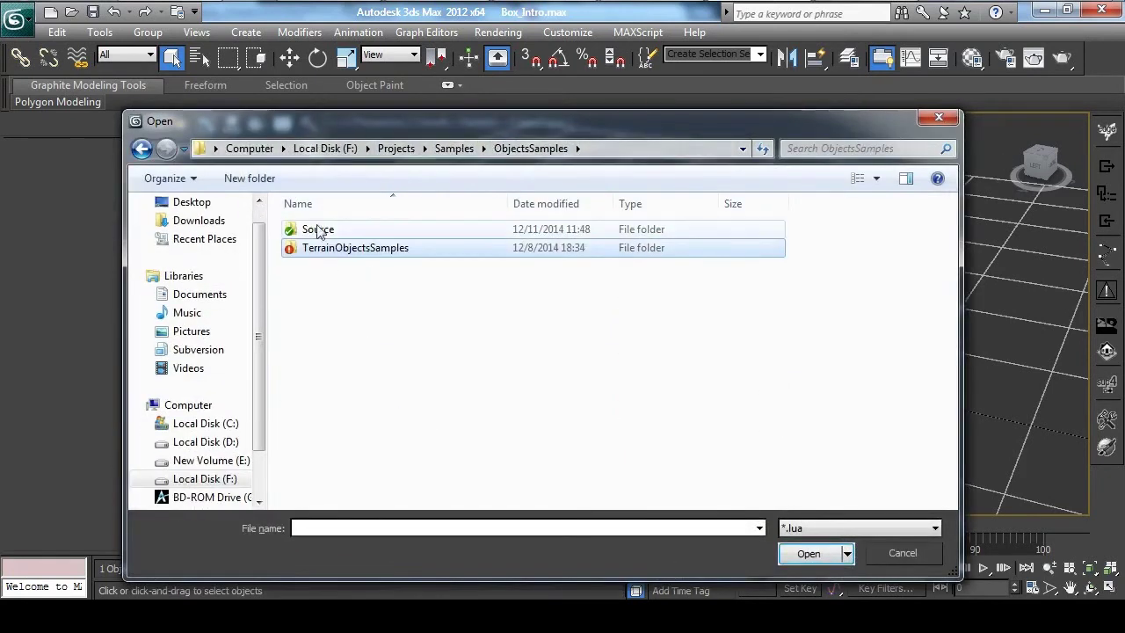
double_click(357, 247)
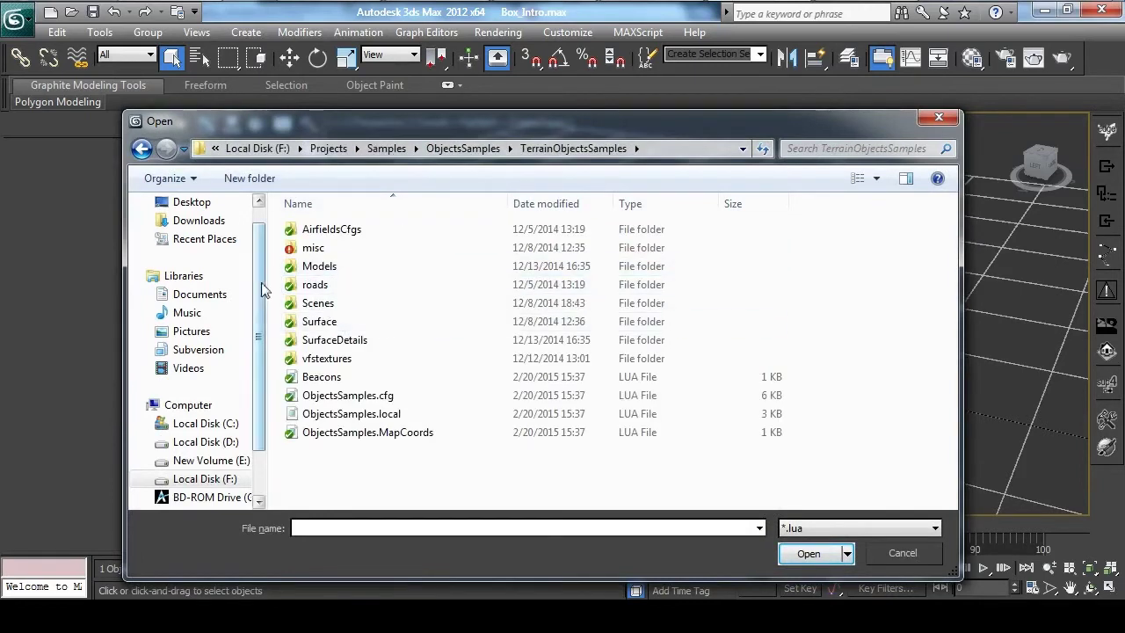
click(347, 398)
double_click(396, 397)
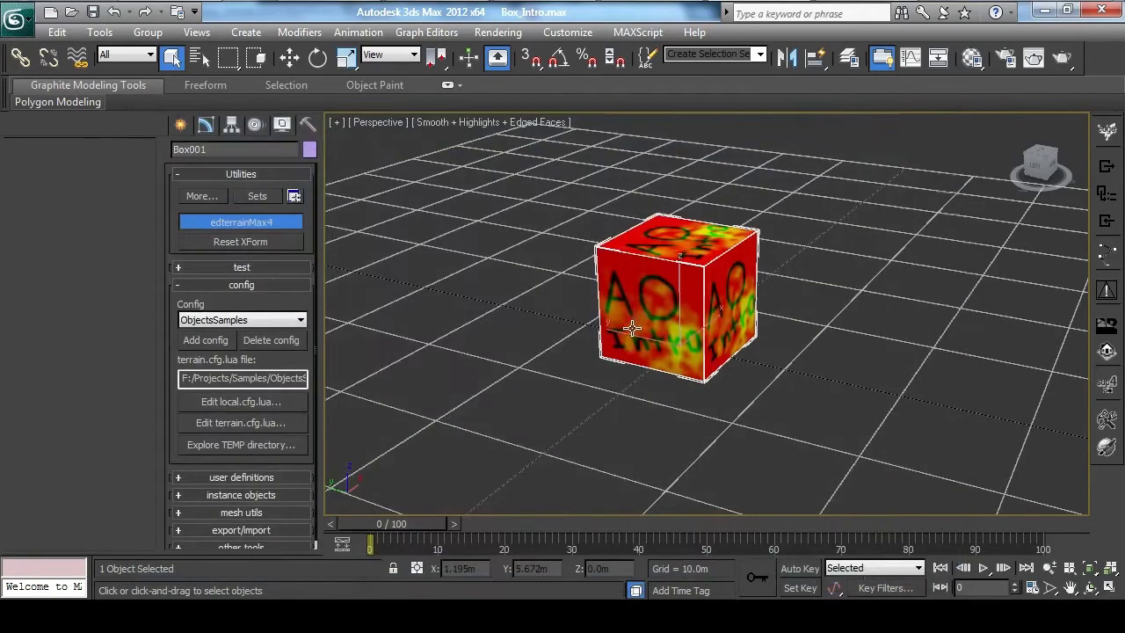
click(300, 320)
click(295, 392)
click(246, 286)
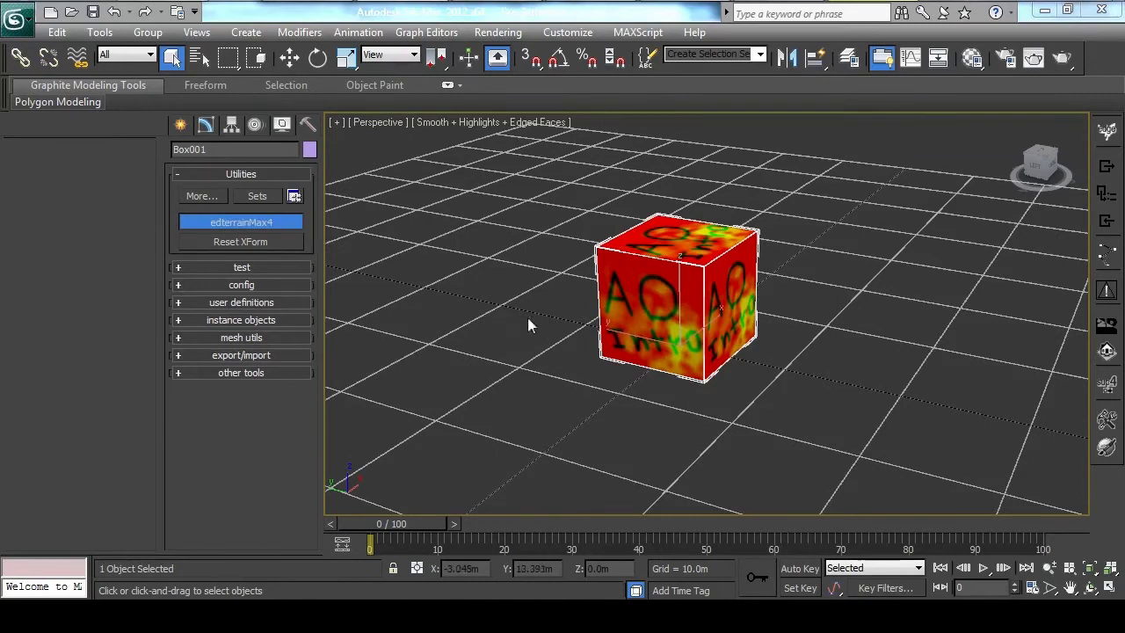
Assign the user definition material VaryHouse4.1 to the box and reselect the box to show its definition
click(208, 302)
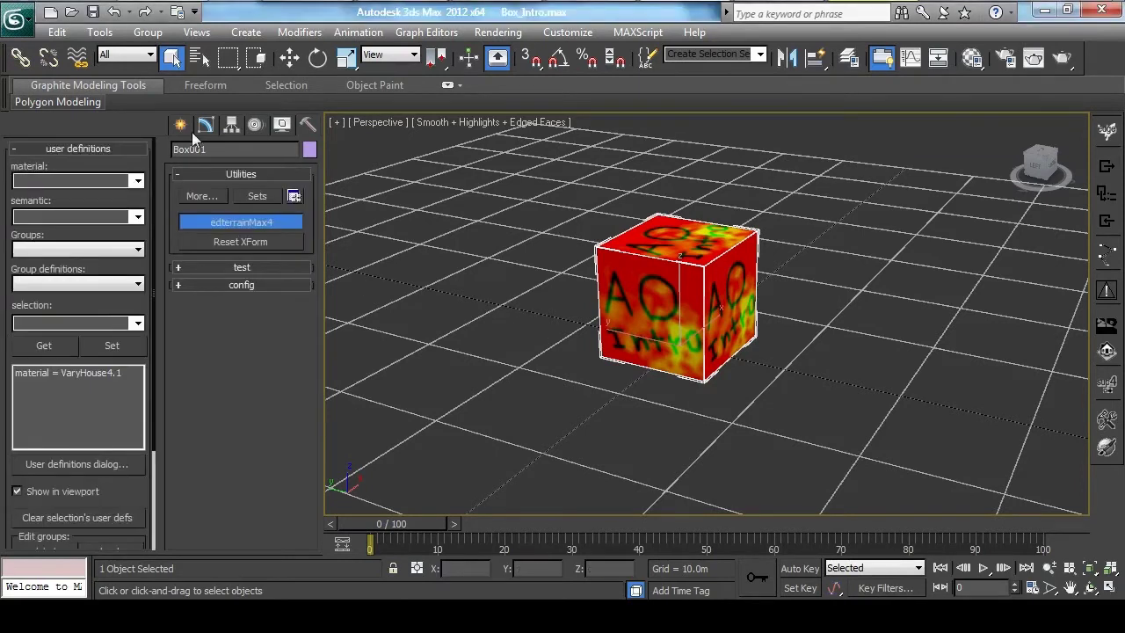
click(137, 182)
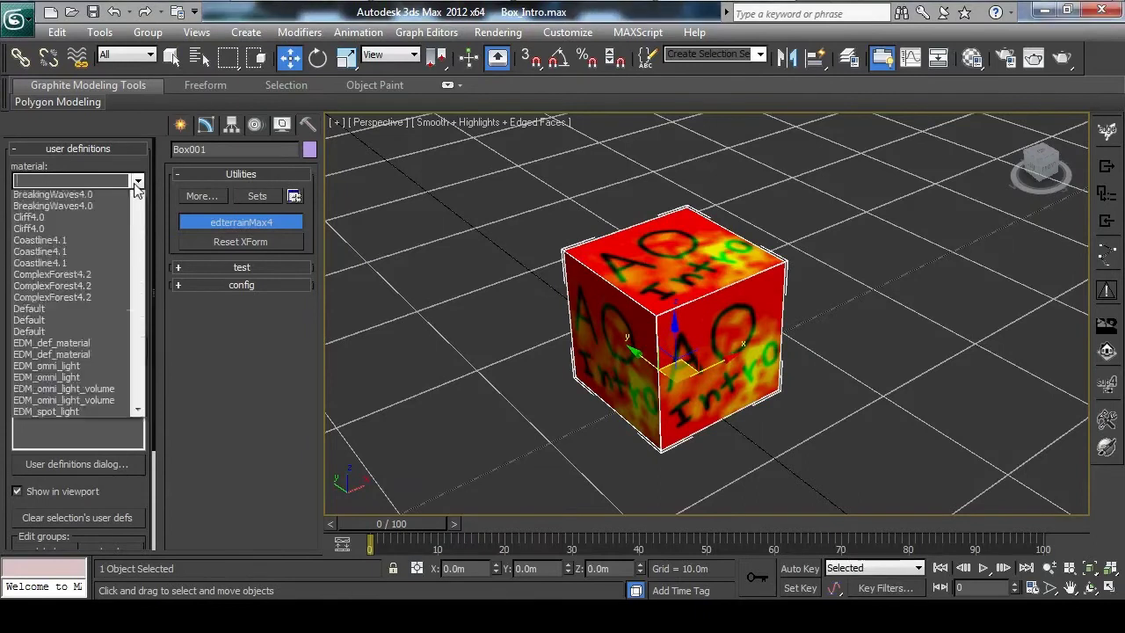
text(v)
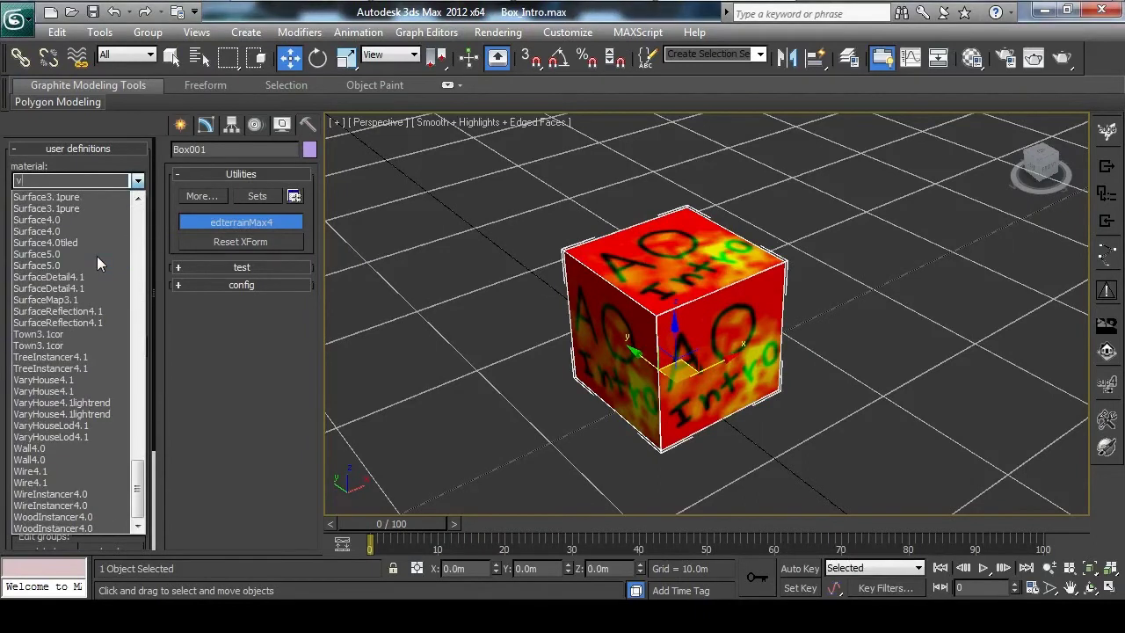
click(85, 384)
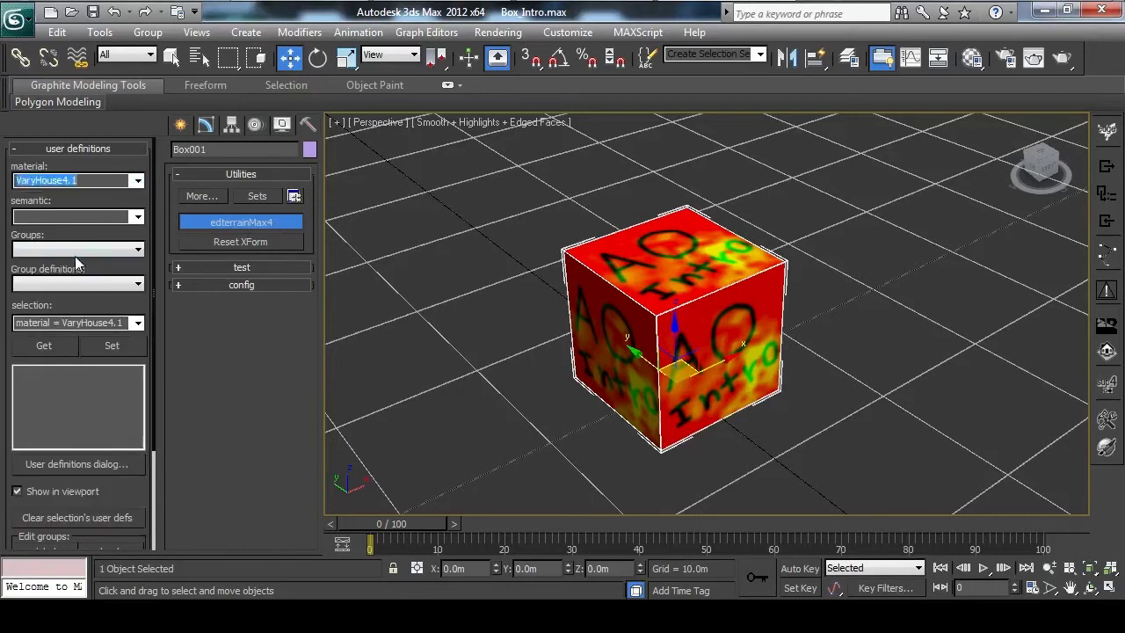
click(109, 345)
click(556, 321)
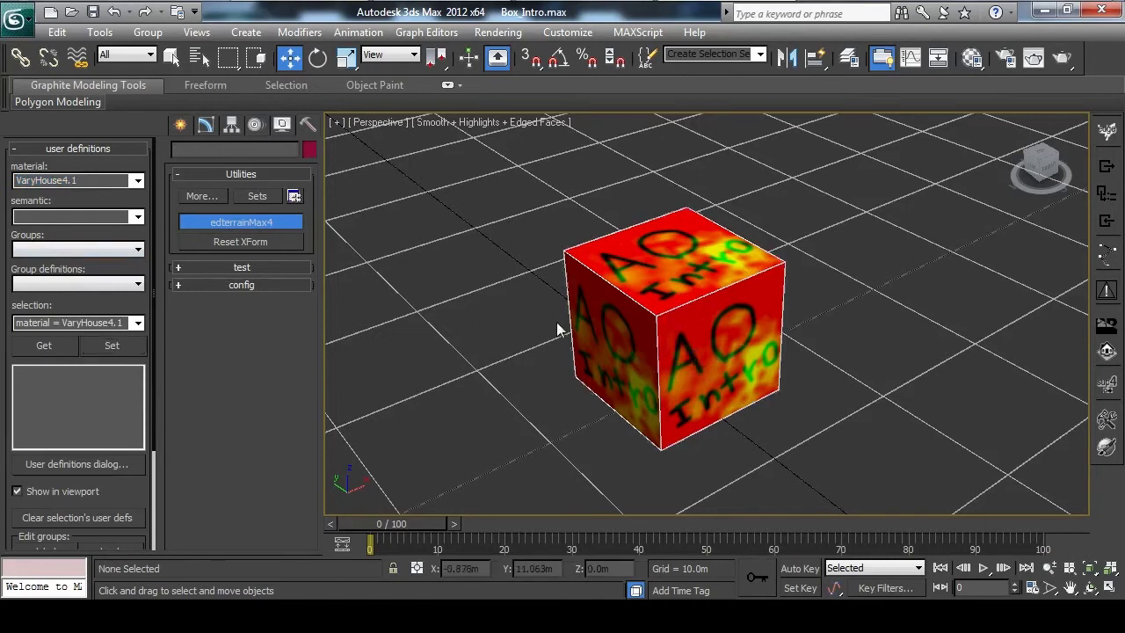
click(622, 309)
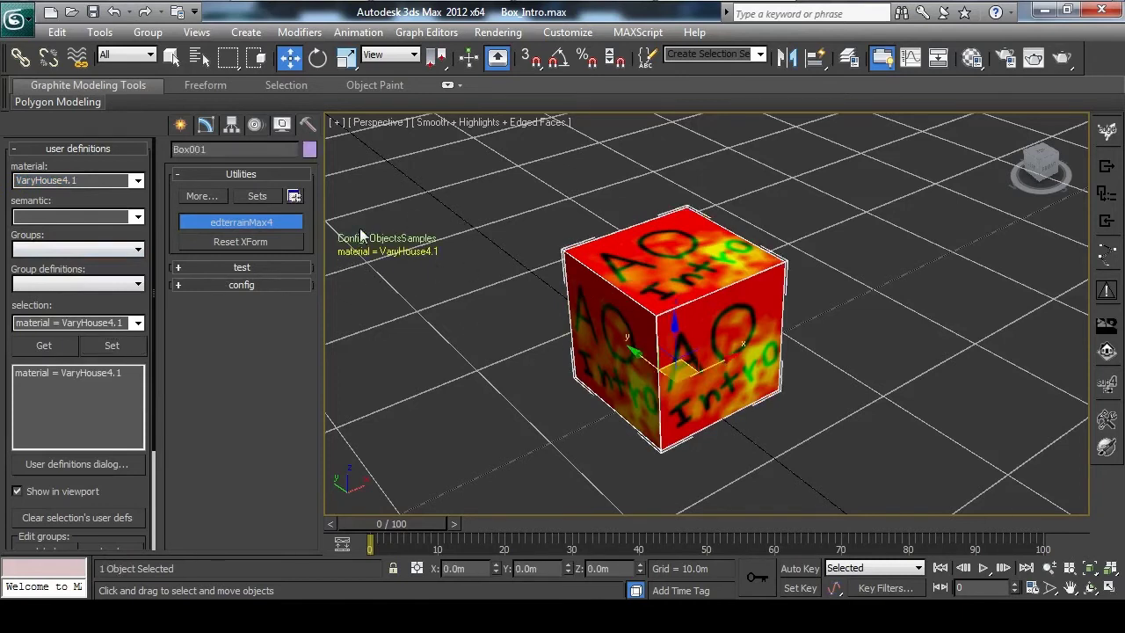
Check the box's user-defined entries in Object Properties and close the dialog without changes
right_click(583, 318)
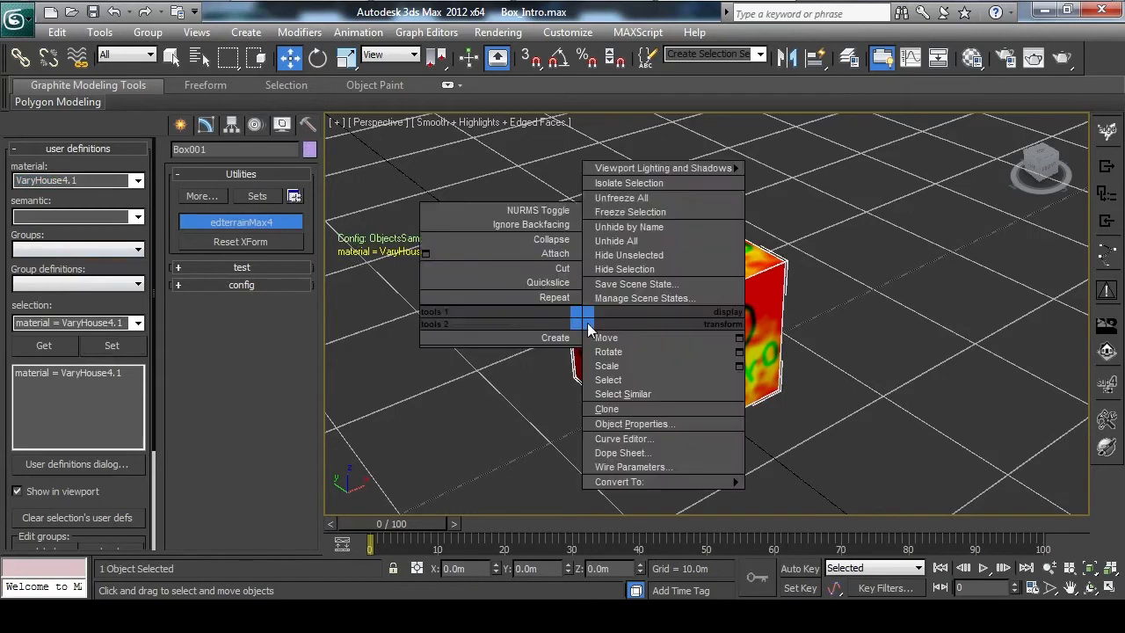
click(633, 425)
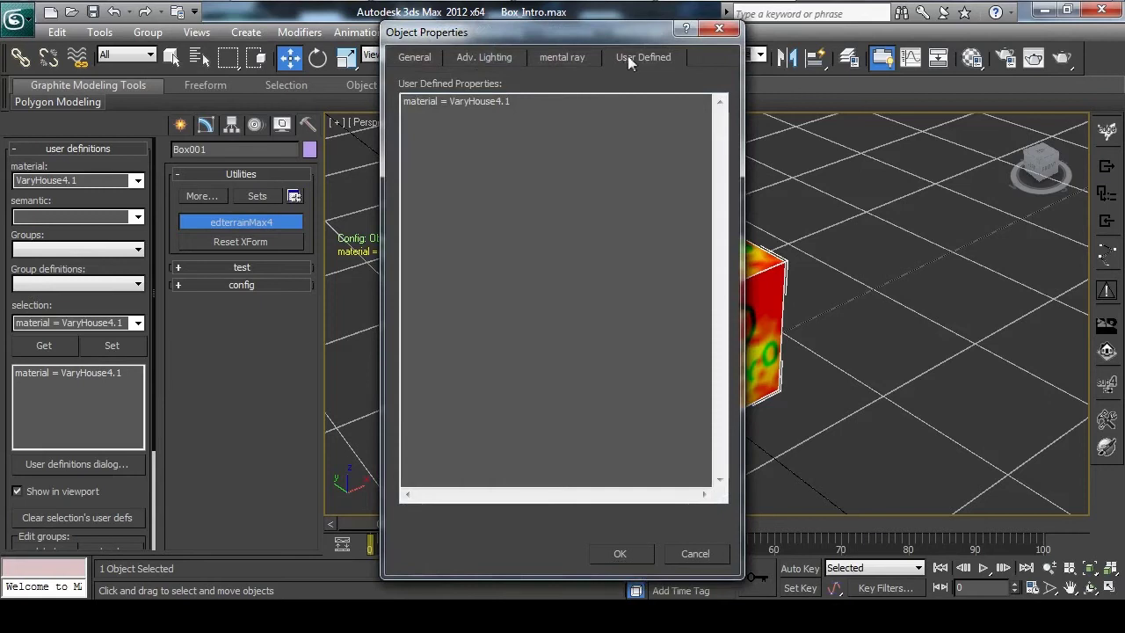
key(ctrl+a)
click(541, 150)
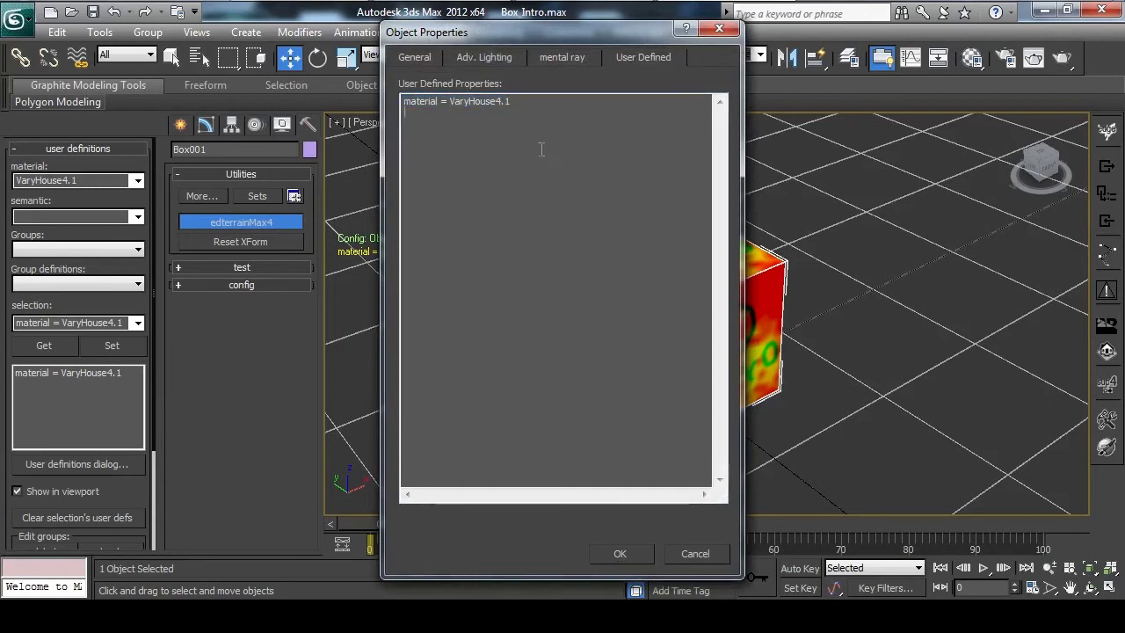
click(707, 558)
Restart the edterrainMax4 utility, choose the ObjectsSamples config again and reselect the box
click(520, 316)
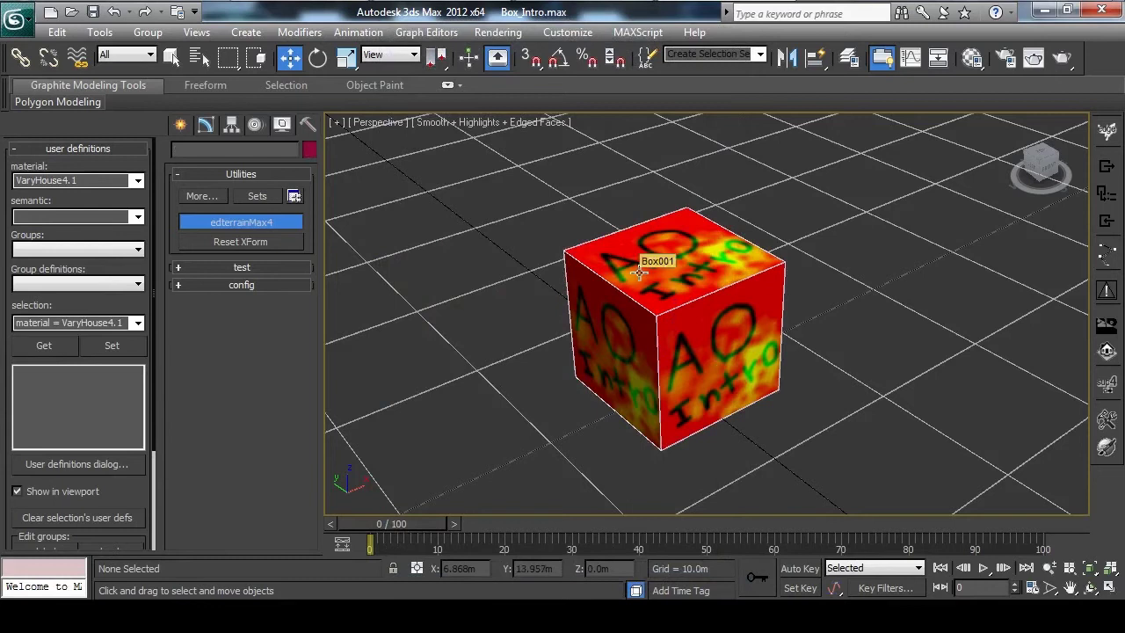
click(252, 224)
click(251, 223)
click(268, 285)
click(300, 320)
click(199, 322)
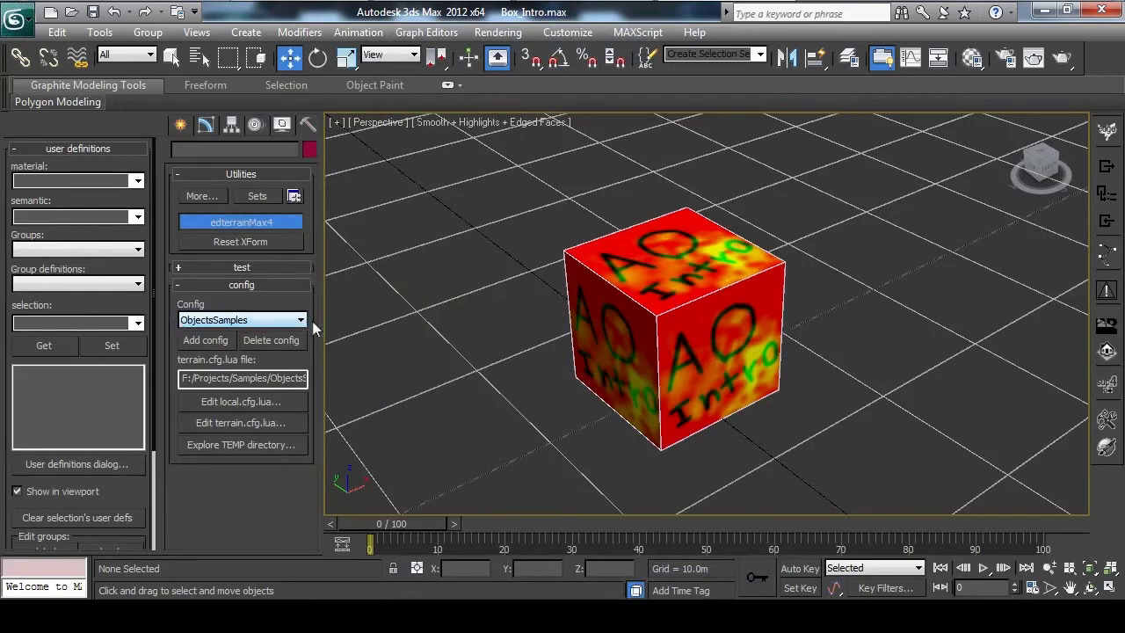
click(667, 352)
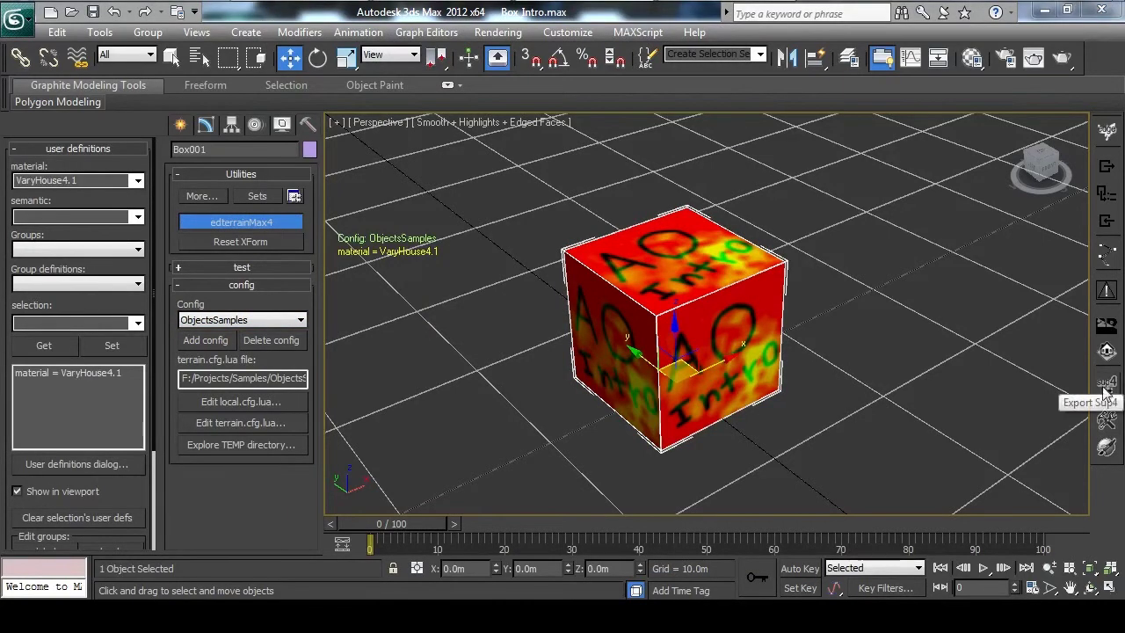
Export the selected box with Export Sup4 and view it close up in the preview window
click(1103, 386)
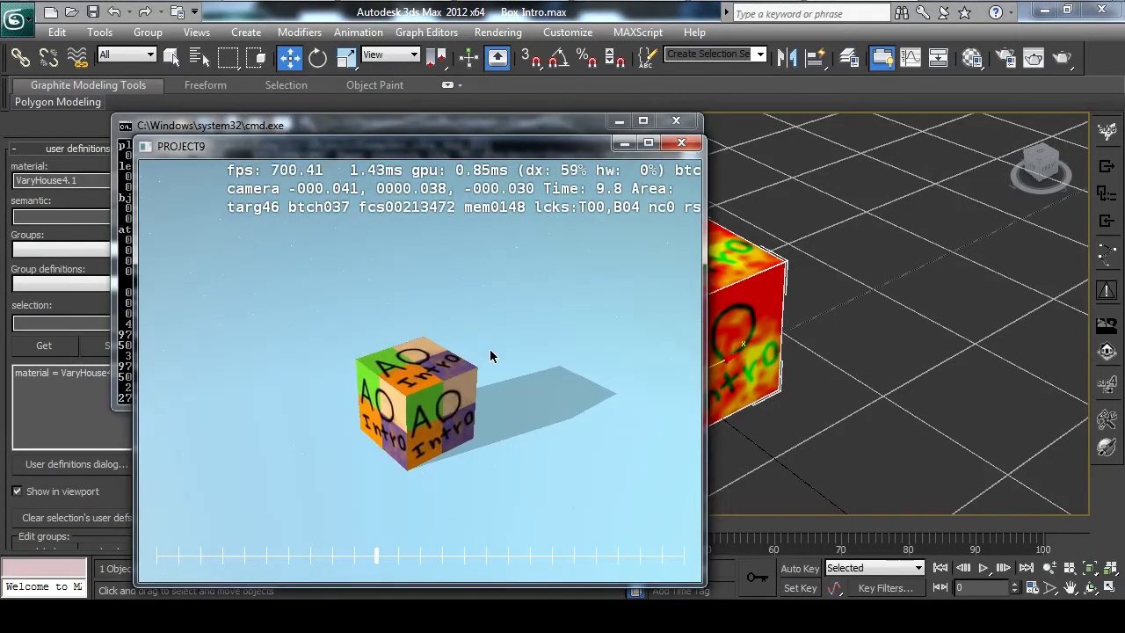
scroll(489, 348, up, 3)
scroll(493, 344, down, 5)
scroll(493, 351, up, 3)
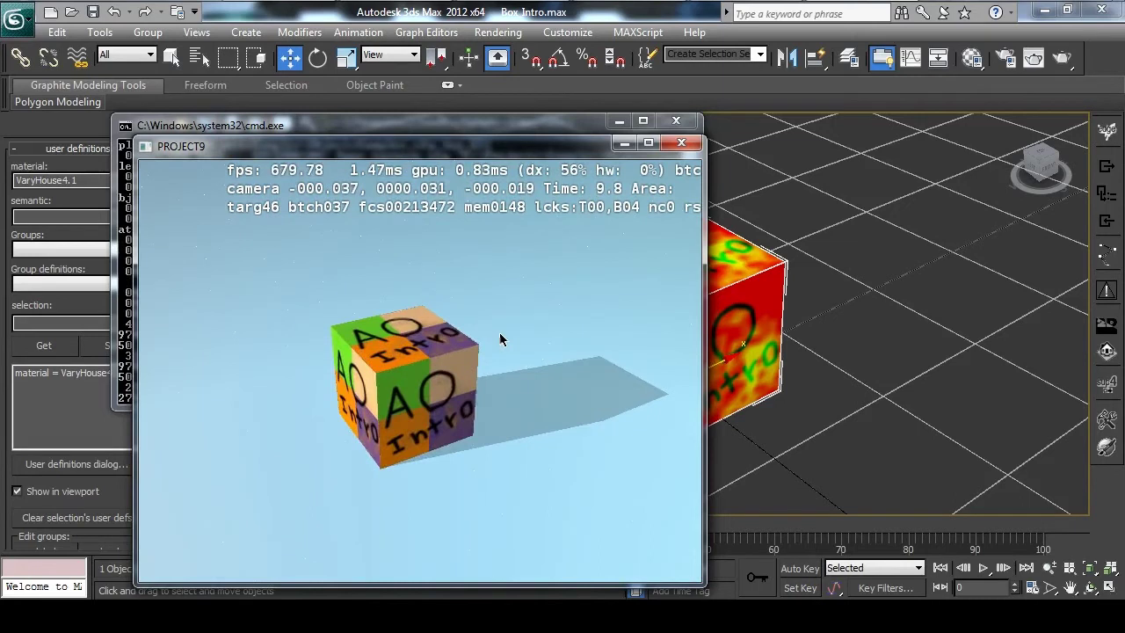
scroll(499, 360, up, 3)
scroll(493, 361, down, 2)
scroll(491, 370, up, 2)
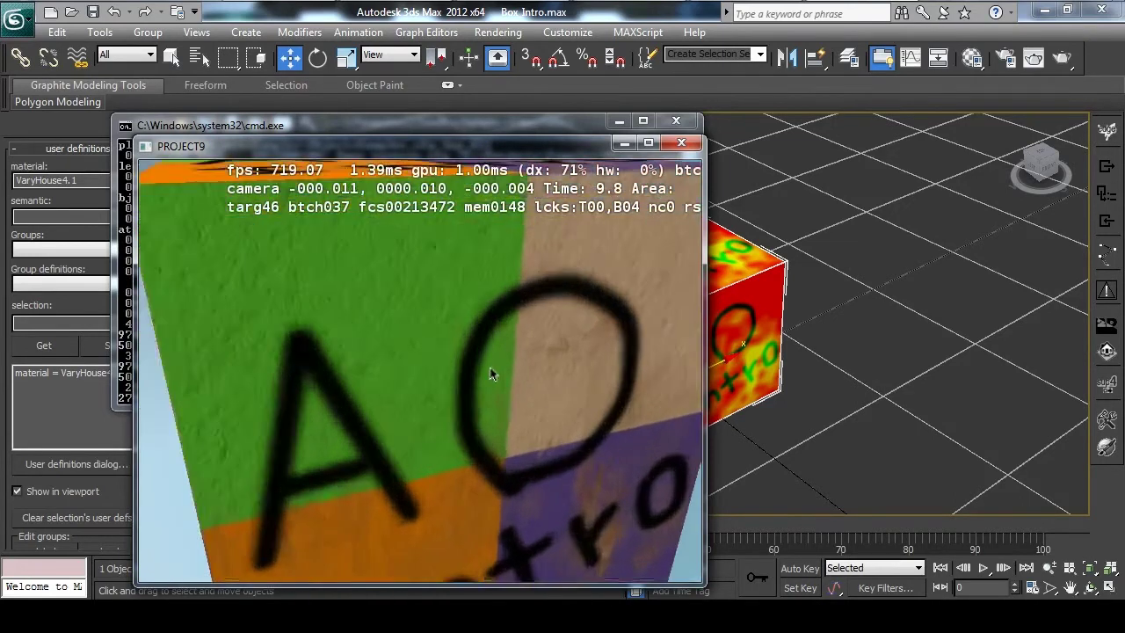
Examine the box's diffuse, AO and dirt texture layers from several sides in the preview window
drag(490, 374, 622, 379)
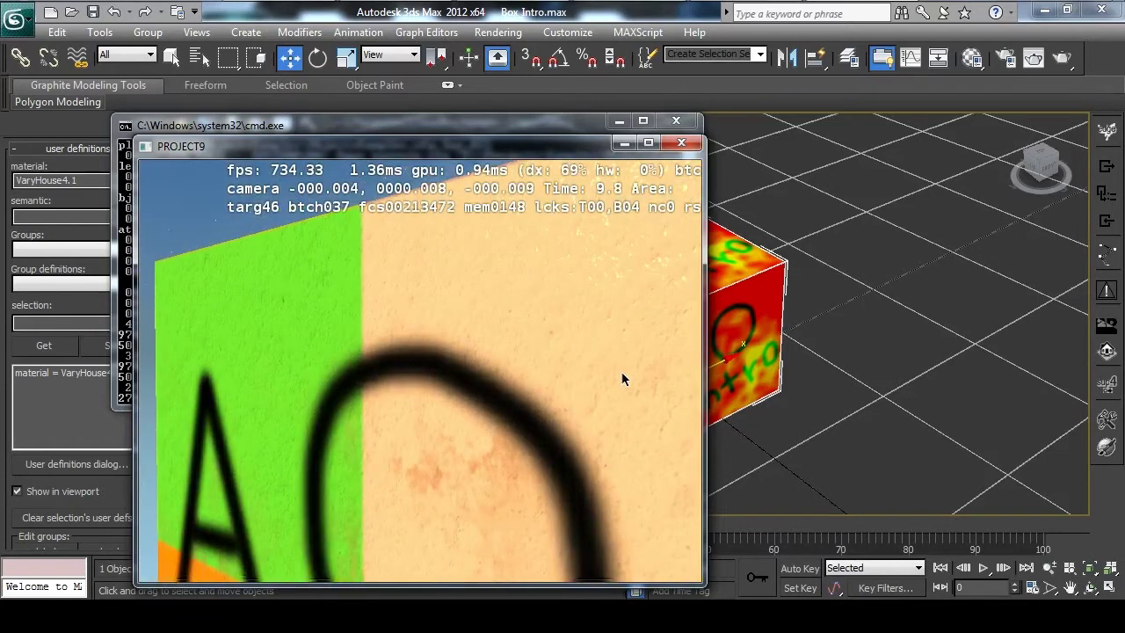
drag(621, 379, 298, 301)
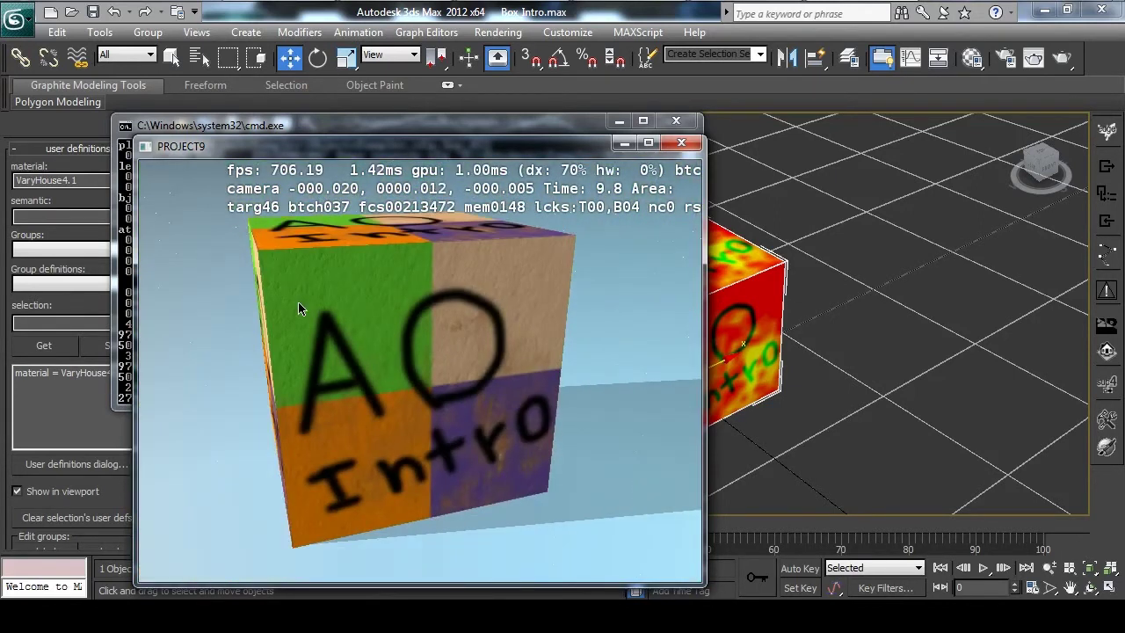
drag(298, 302, 424, 325)
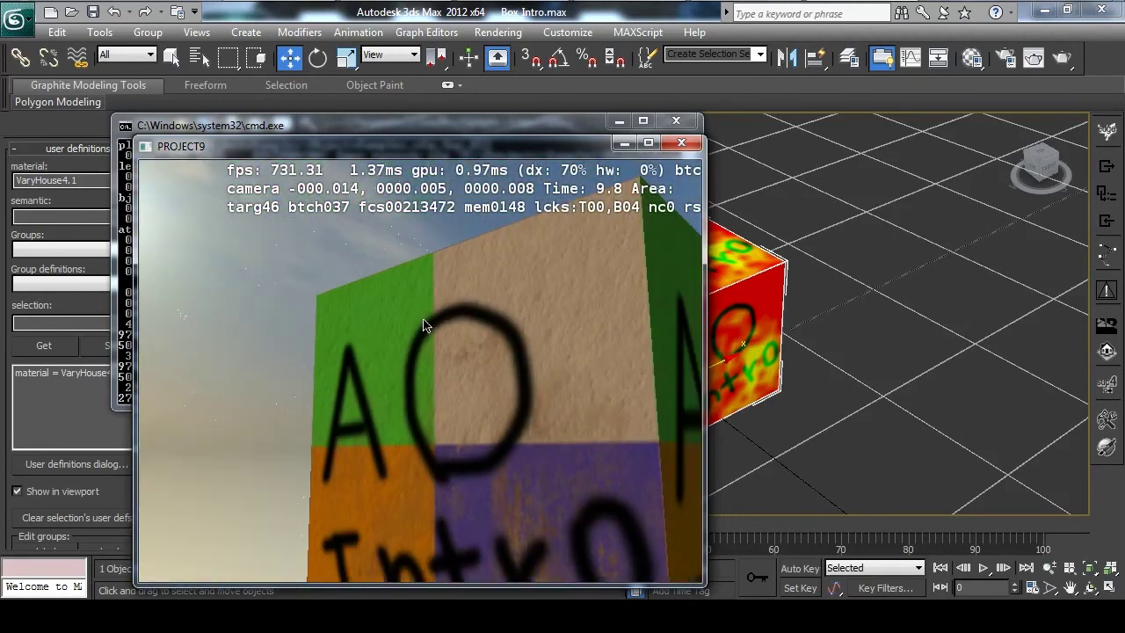
drag(423, 325, 444, 413)
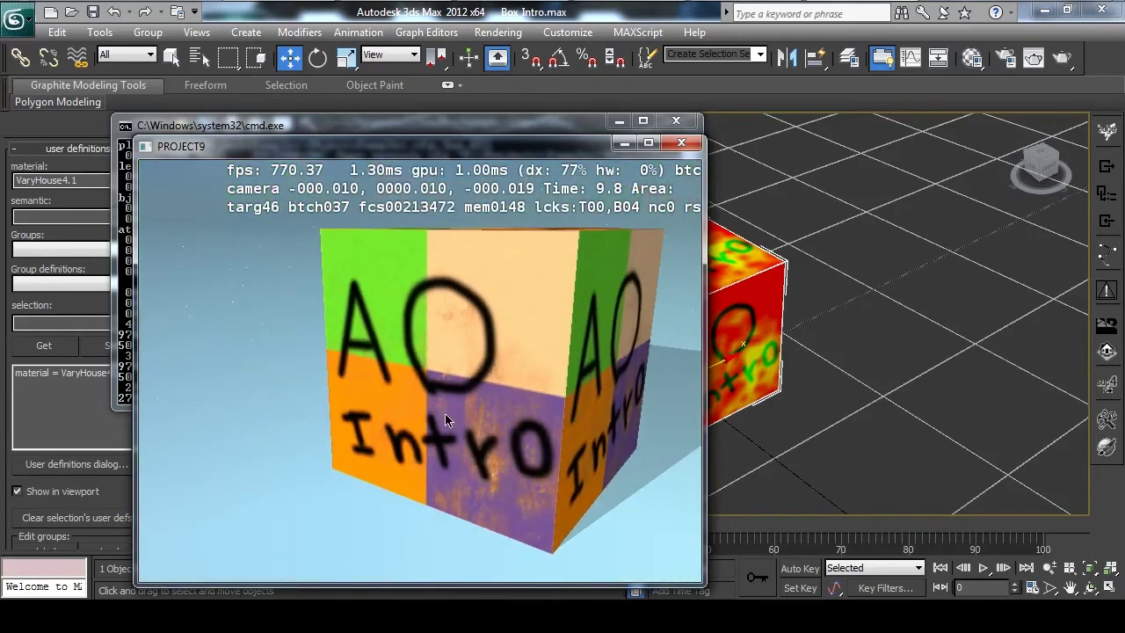
drag(445, 413, 510, 412)
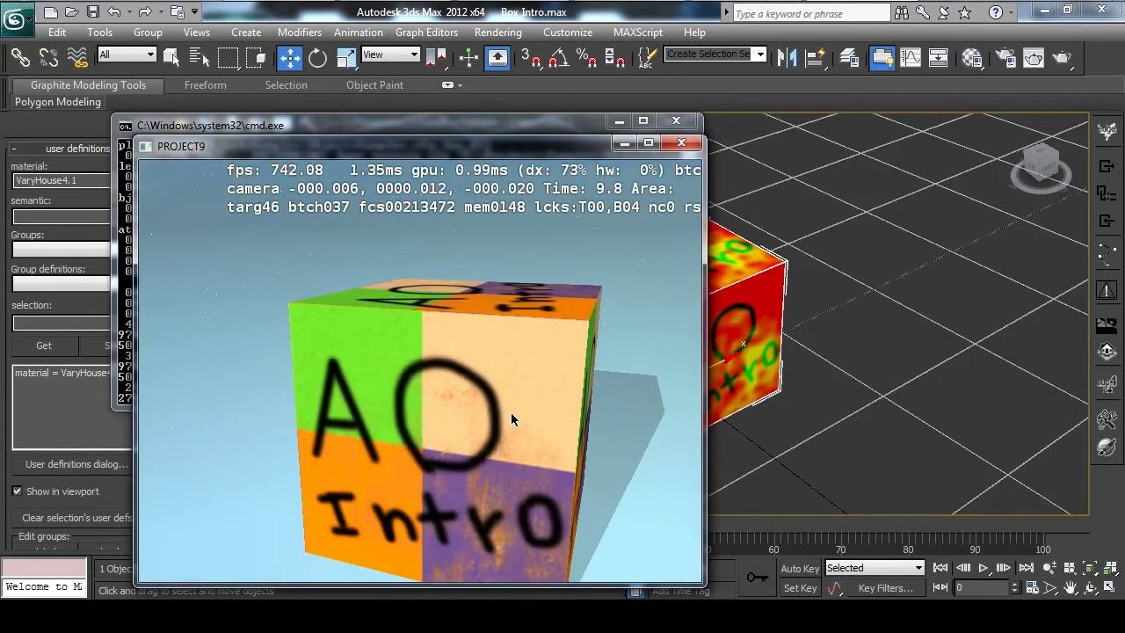
drag(511, 412, 444, 451)
drag(570, 487, 431, 477)
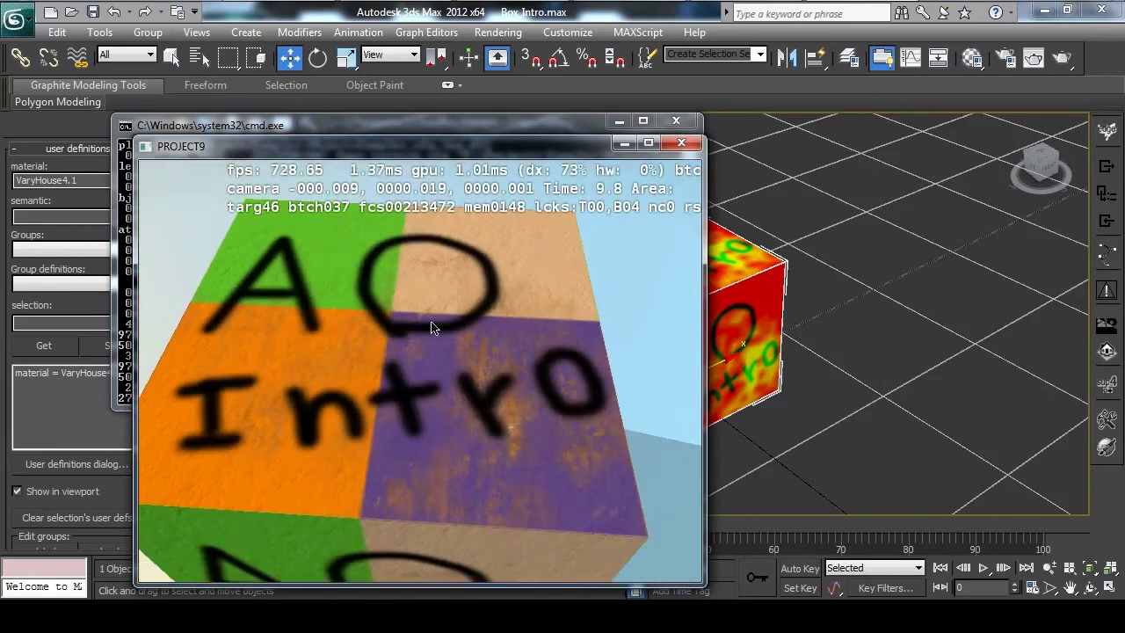
drag(525, 472, 474, 458)
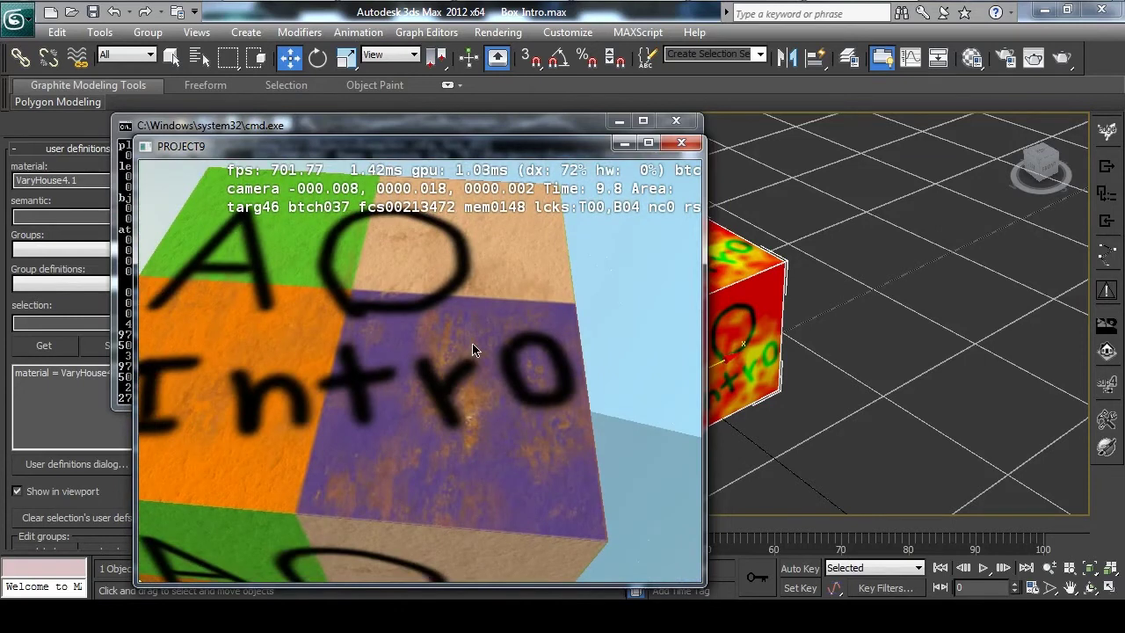
scroll(554, 417, down, 5)
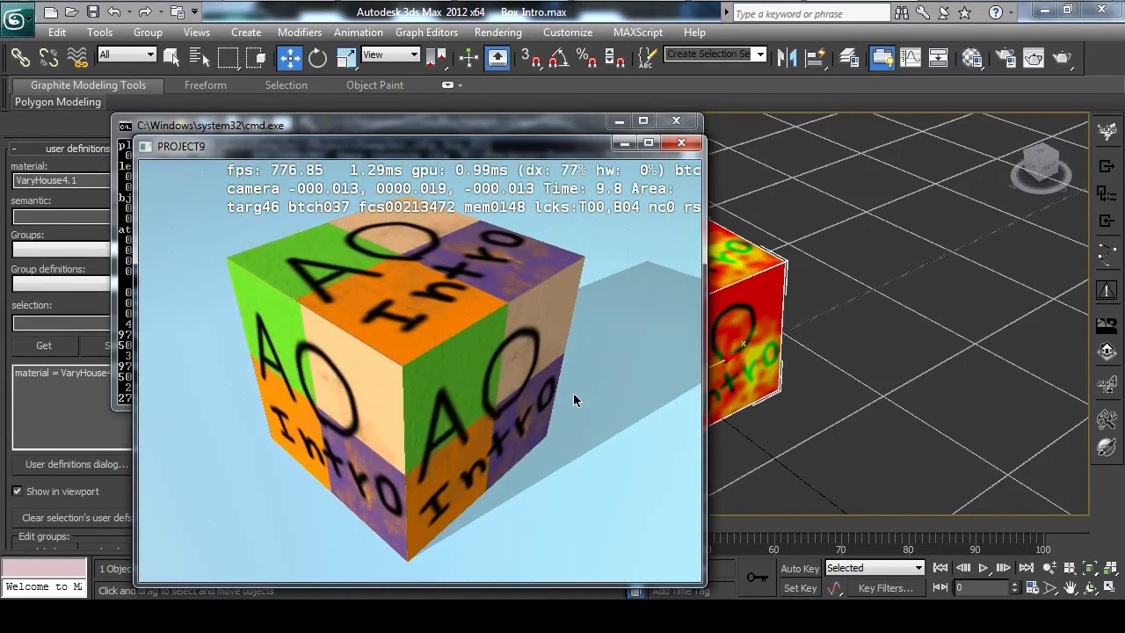
Set the preview's time of day to 20.2 and inspect the box's self-illumination texture close up
scroll(573, 394, down, 1)
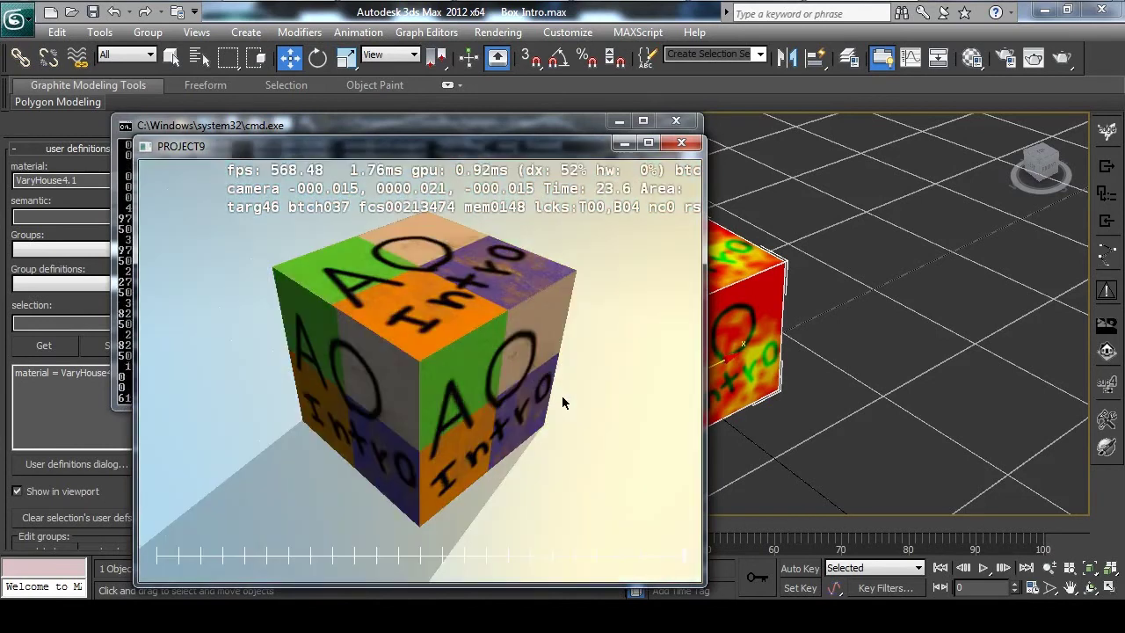
ctrl+scroll(562, 402, down, 3)
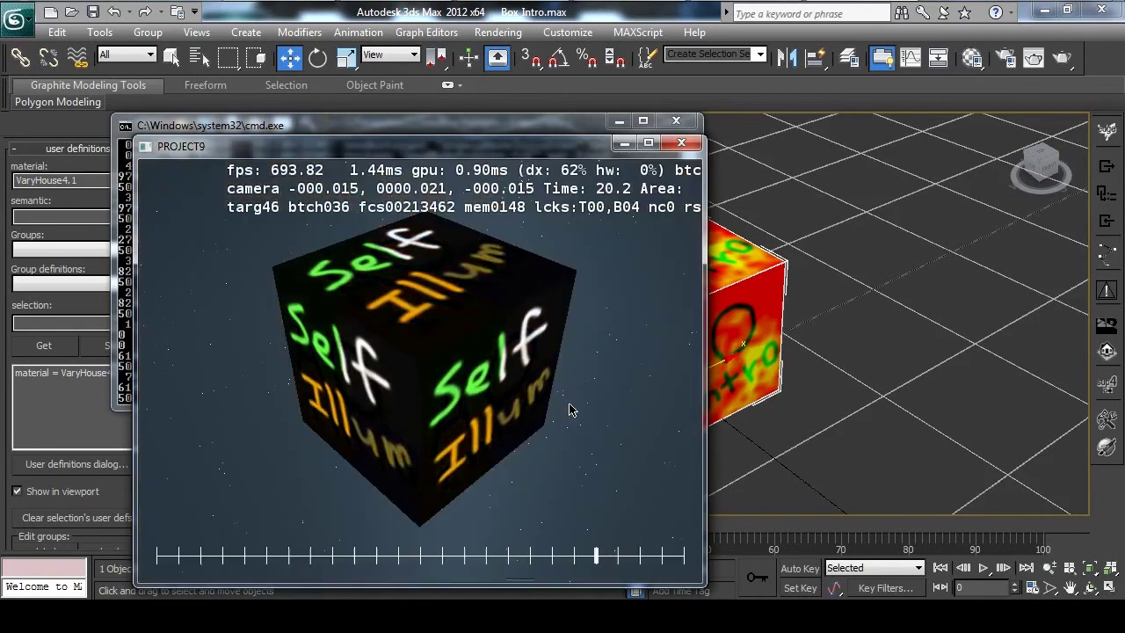
scroll(558, 406, up, 3)
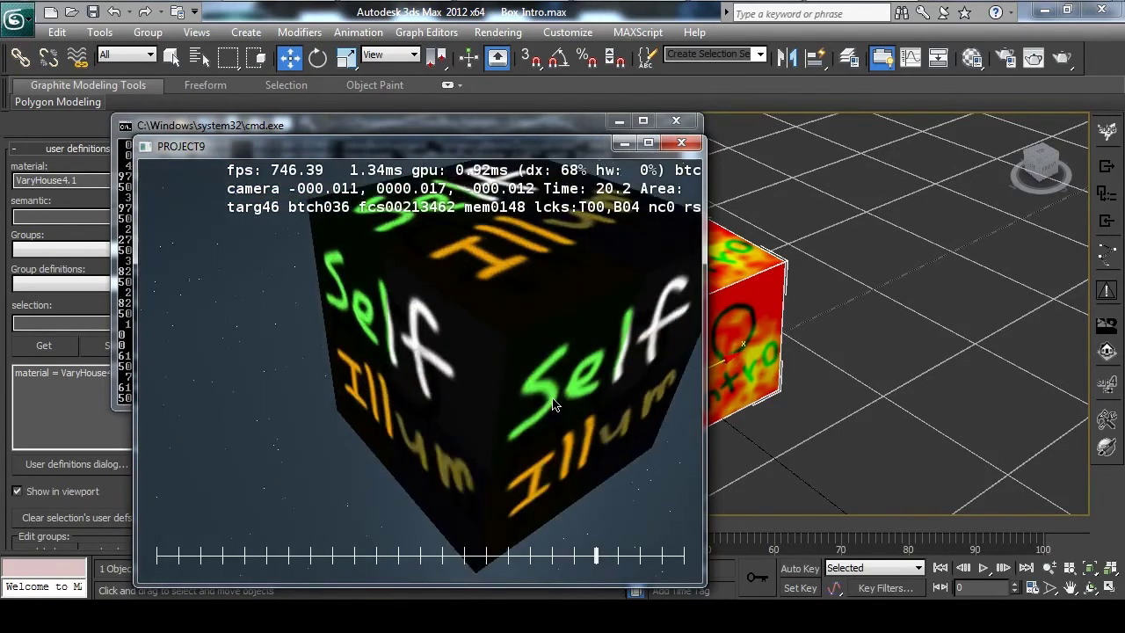
Examine the self-illumination lettering on the box's faces from different angles and distances in the night-time preview
middle_drag(422, 391, 551, 378)
scroll(507, 348, up, 3)
scroll(510, 351, down, 4)
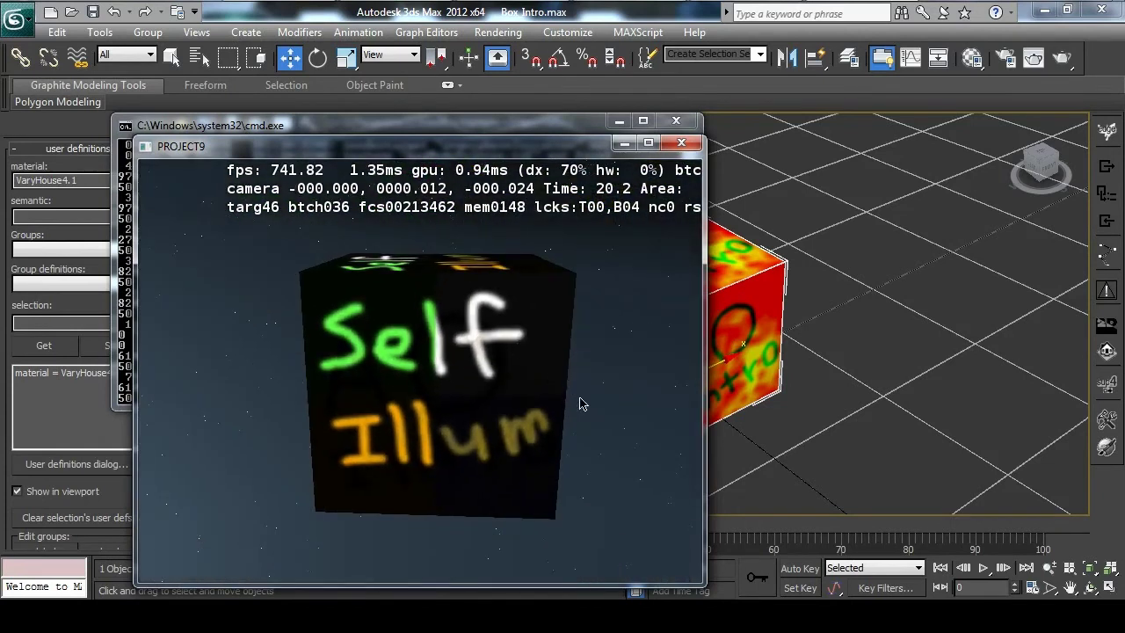
scroll(580, 391, up, 3)
scroll(497, 422, down, 3)
middle_drag(497, 422, 567, 433)
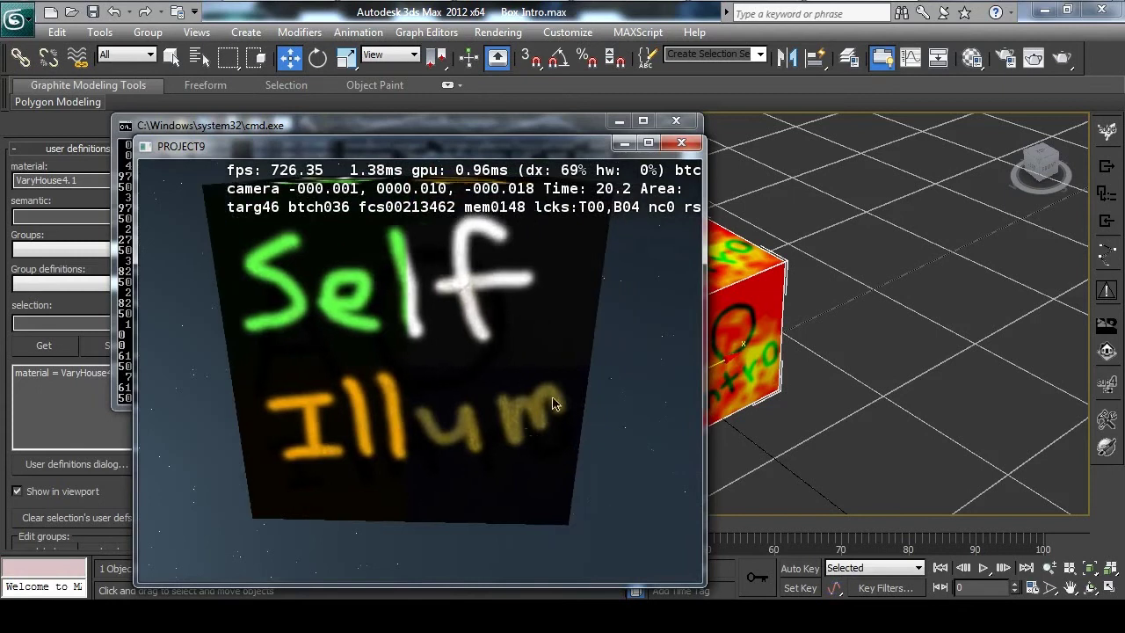
scroll(540, 372, up, 3)
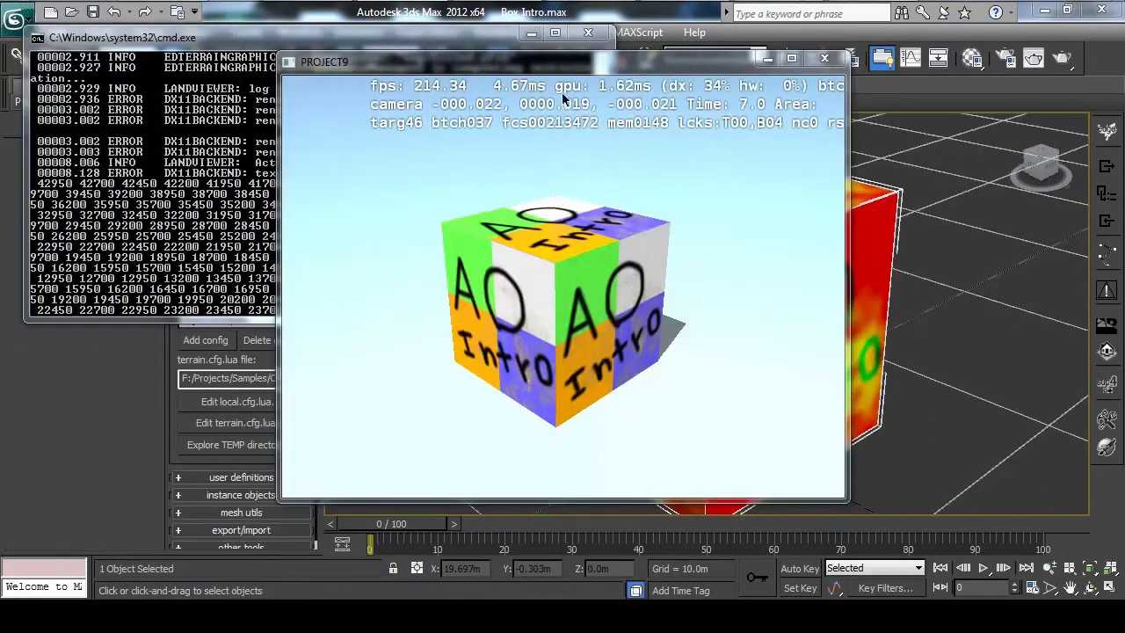
Bring up the VARYHOUSE_COMPONENTS list in the preview and view the box's fabric color and fabric applyed components
drag(613, 63, 606, 65)
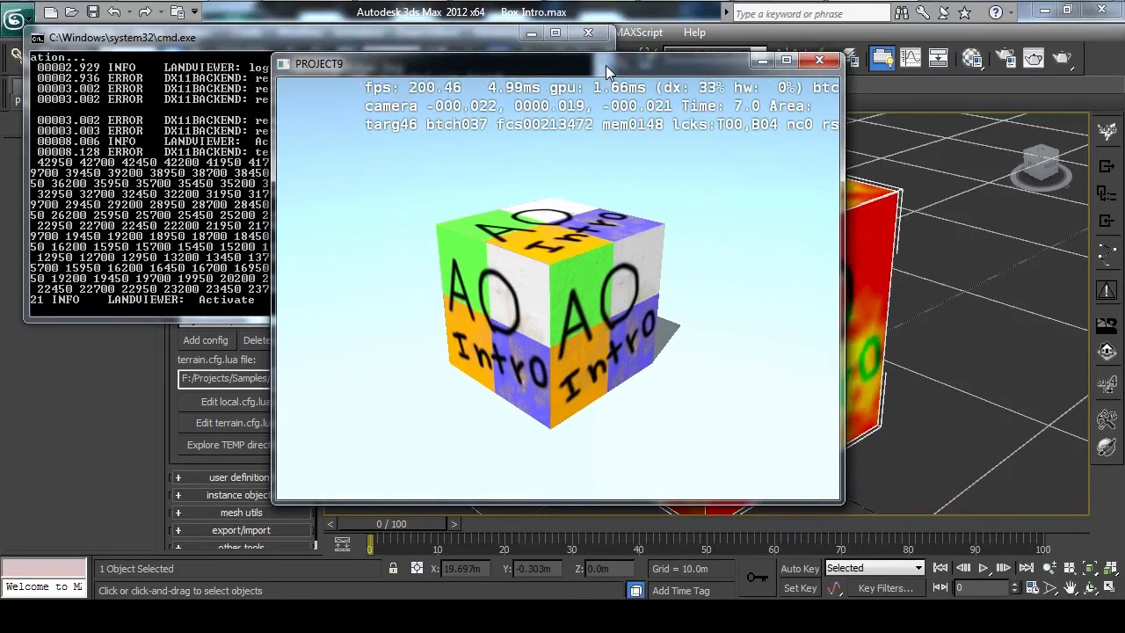
drag(605, 65, 612, 66)
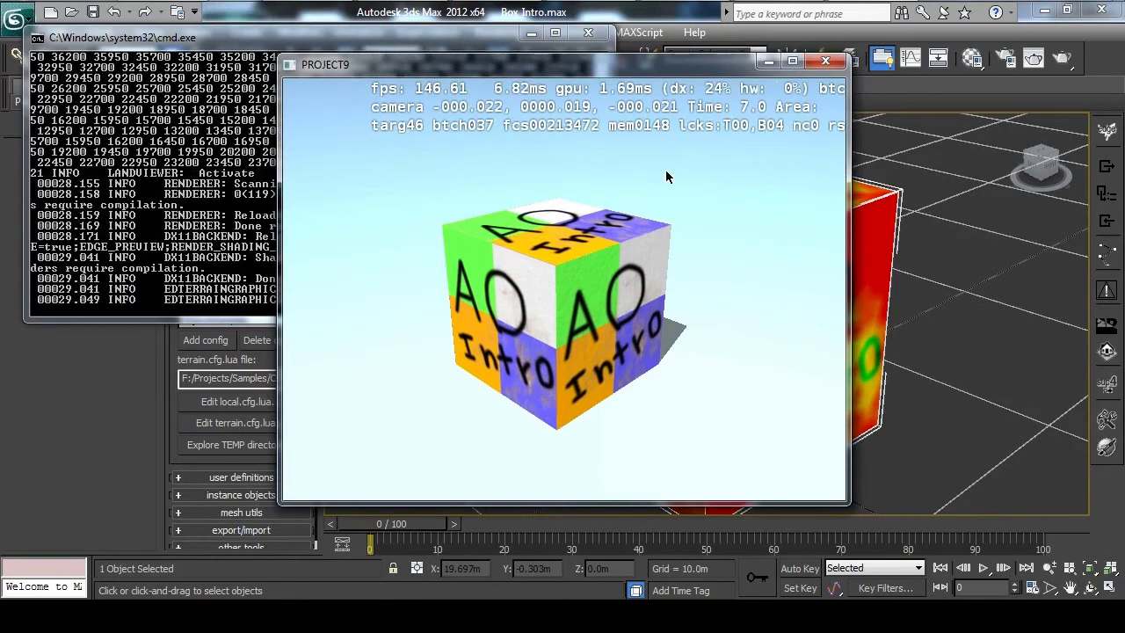
key(F3)
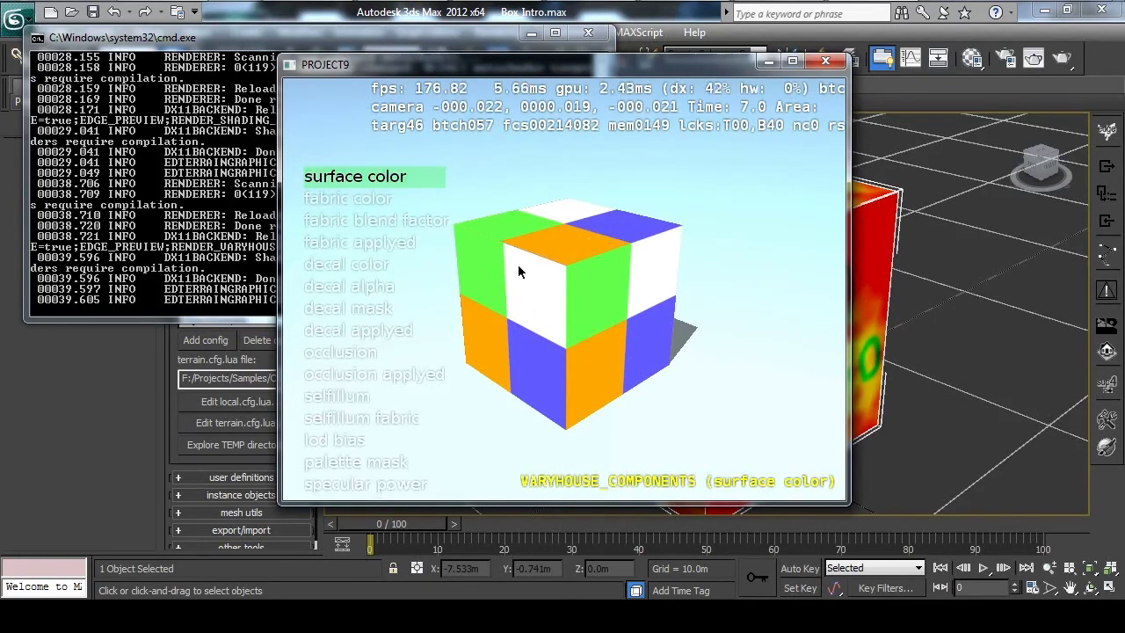
click(369, 198)
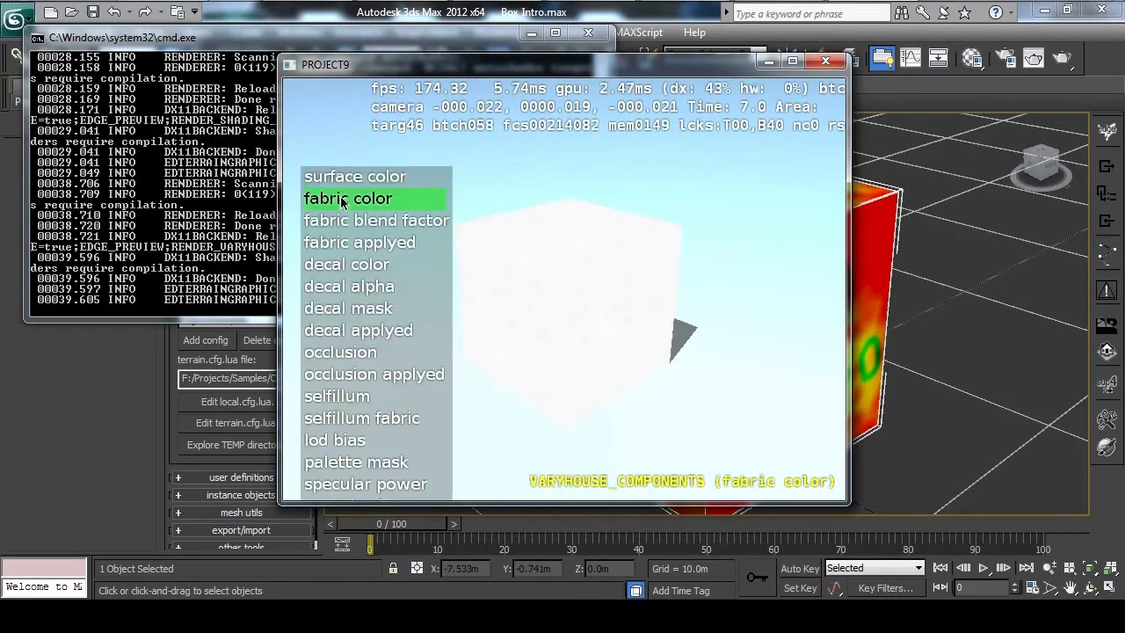
click(353, 244)
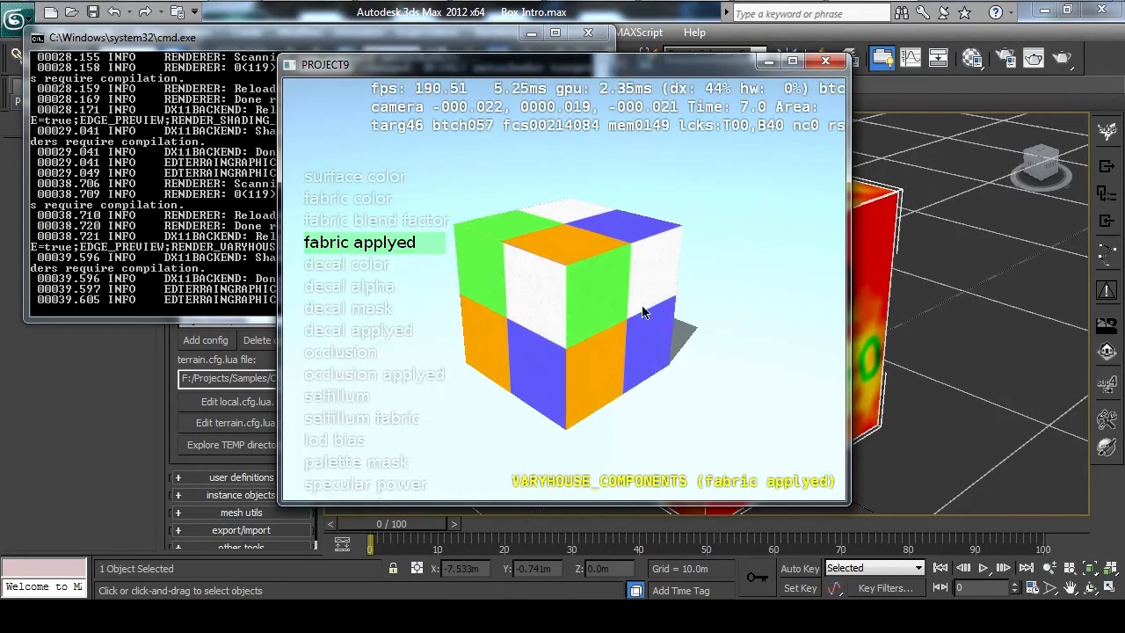
View the box's decal color, selfillum and occlusion components one after another in the preview
click(341, 268)
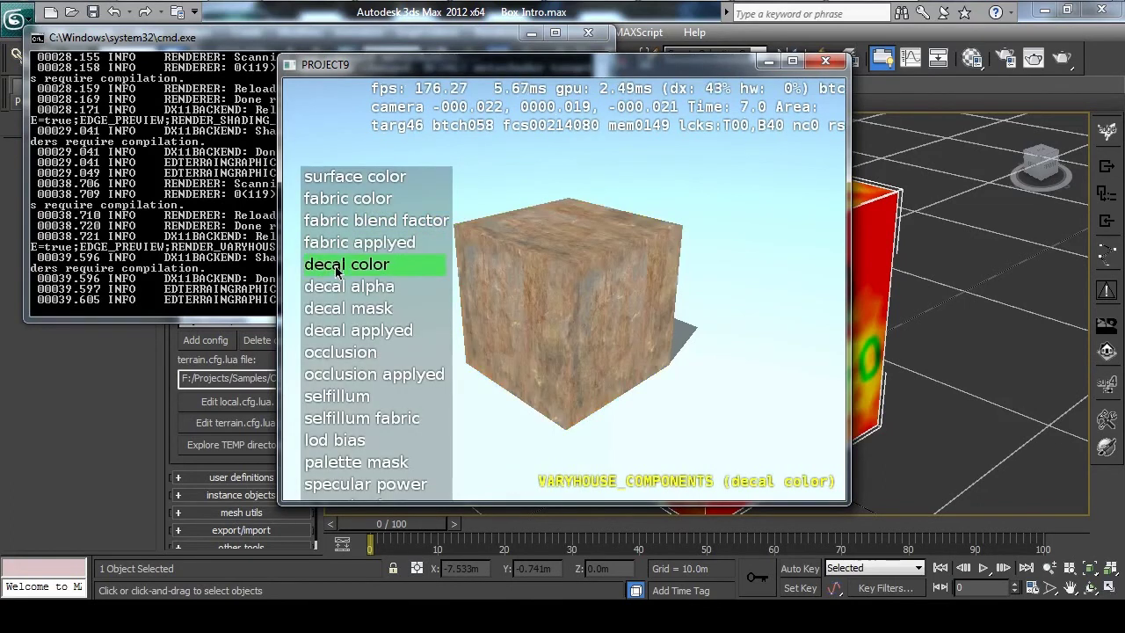
click(351, 397)
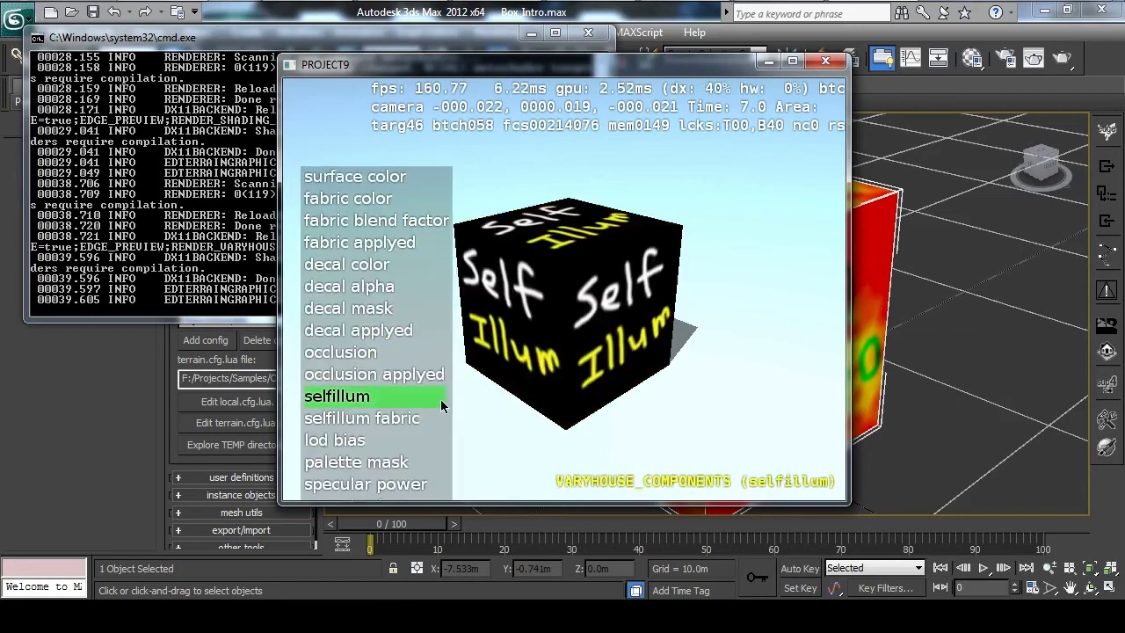
click(354, 355)
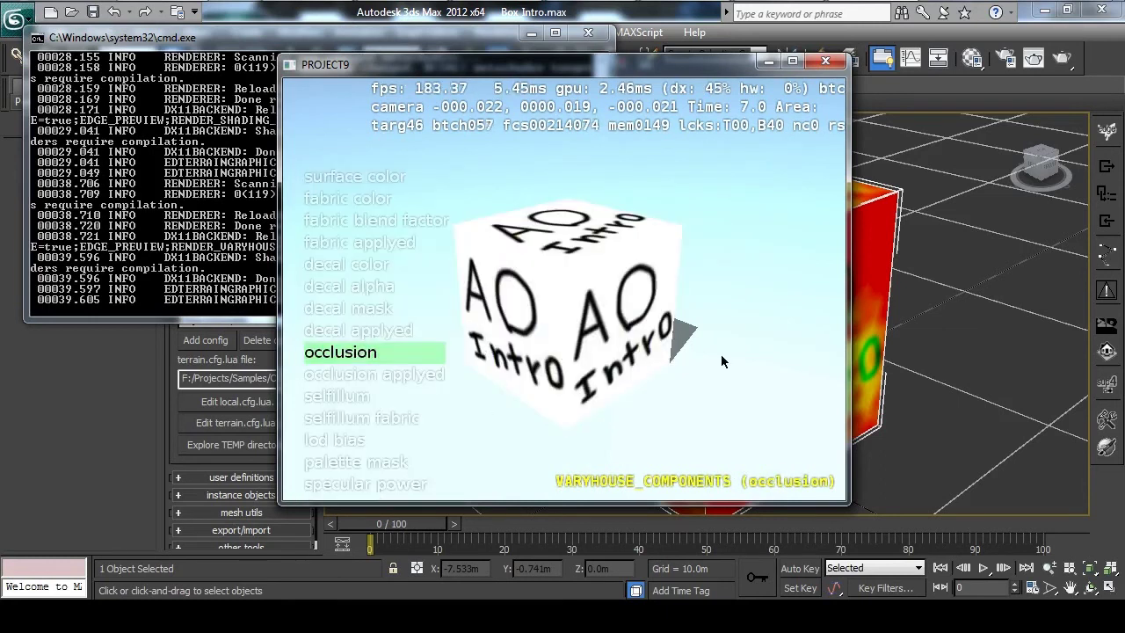